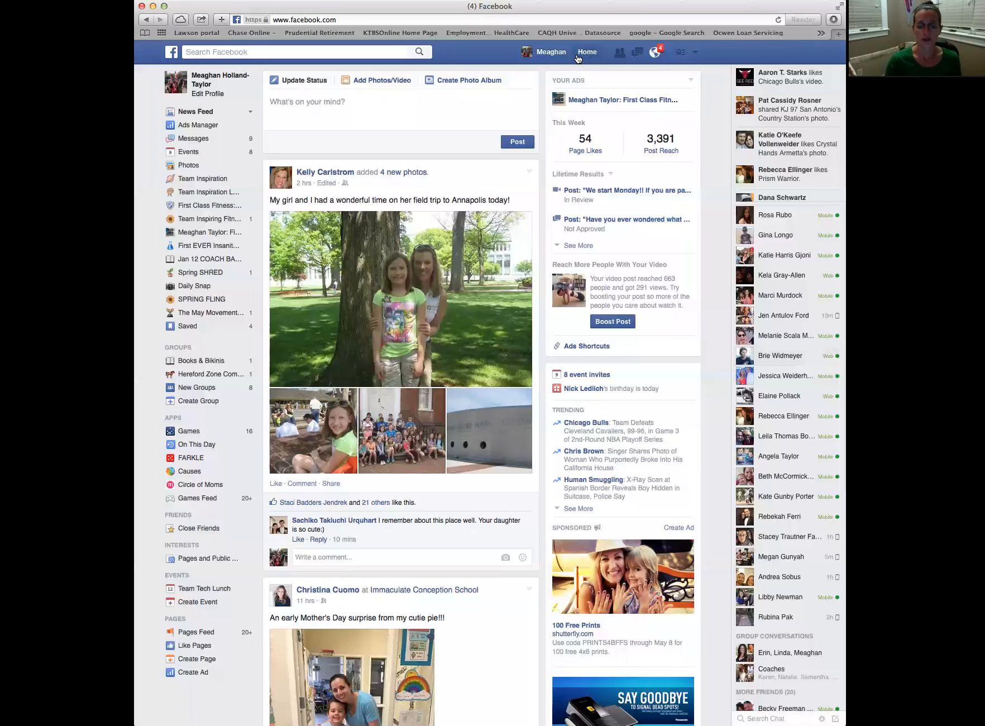
Step: Start creating a new group from the home feed and name it Coachipedia
left_click(545, 53)
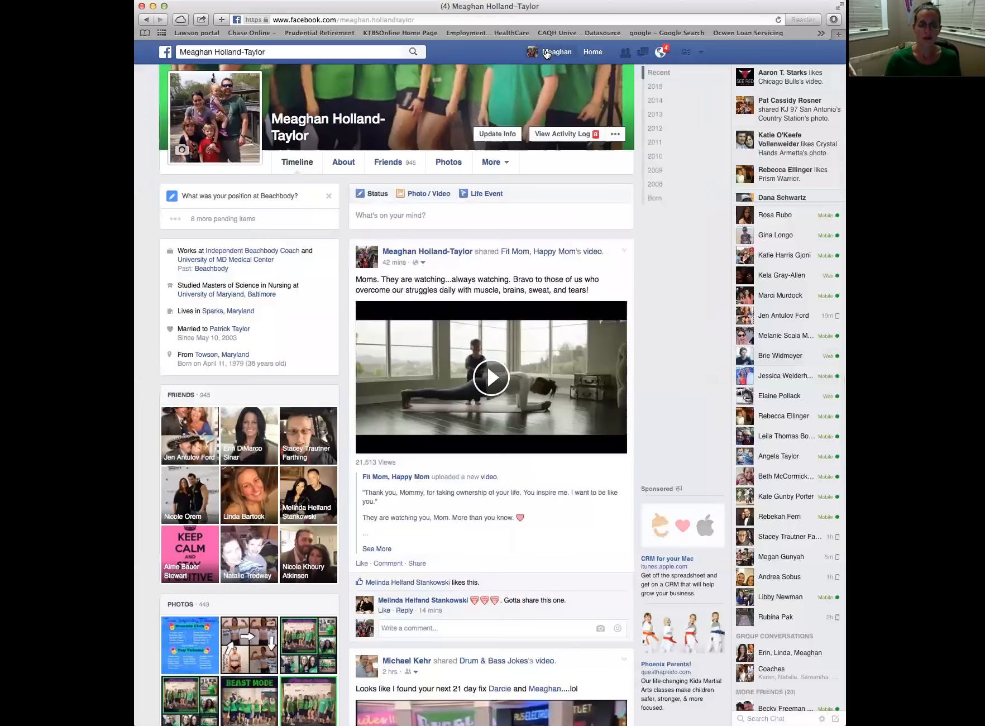
left_click(588, 53)
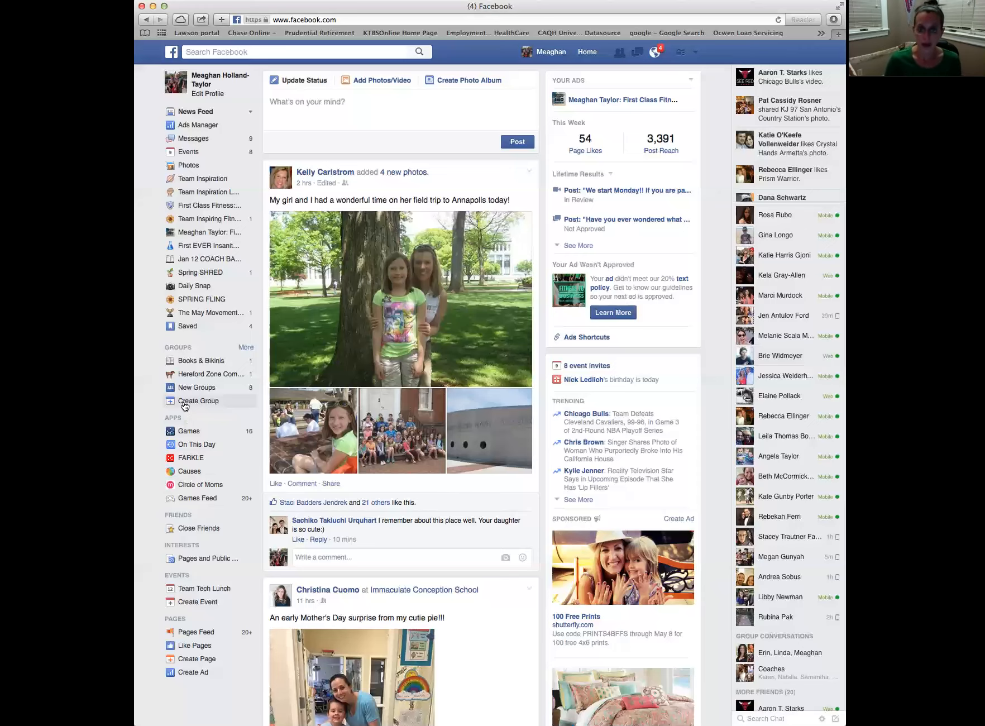
left_click(185, 402)
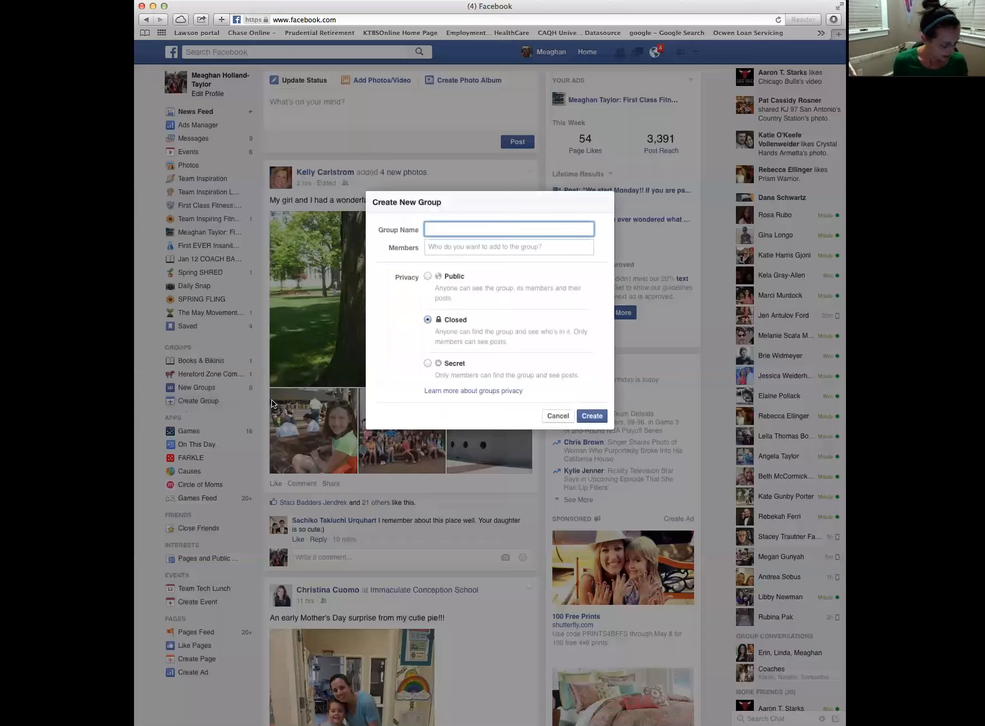
type("Coach")
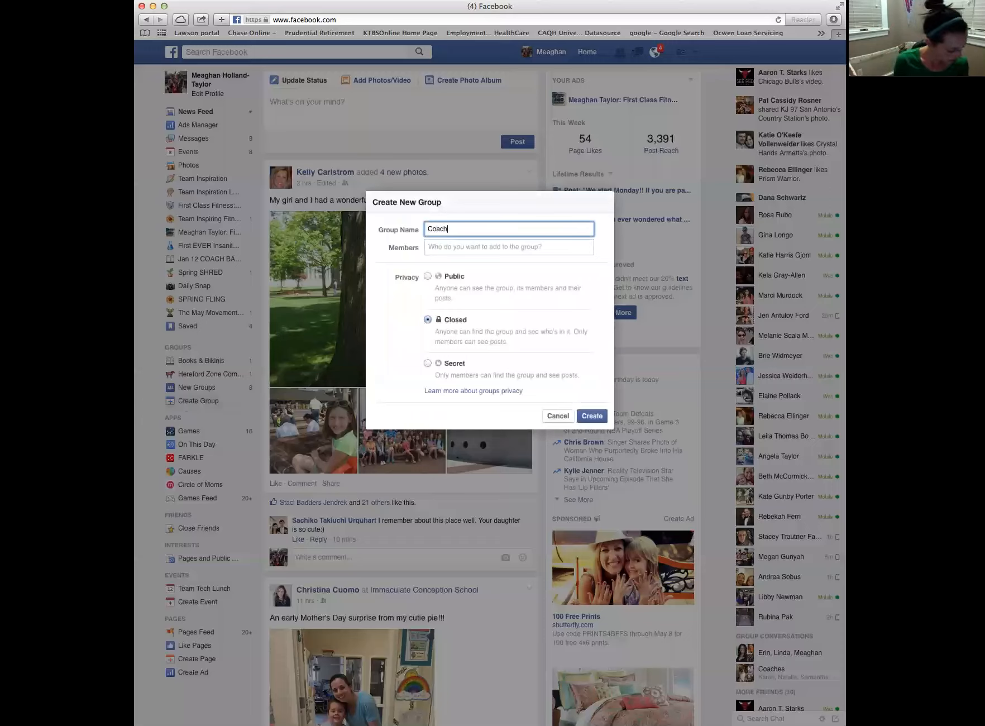
type("ipedia")
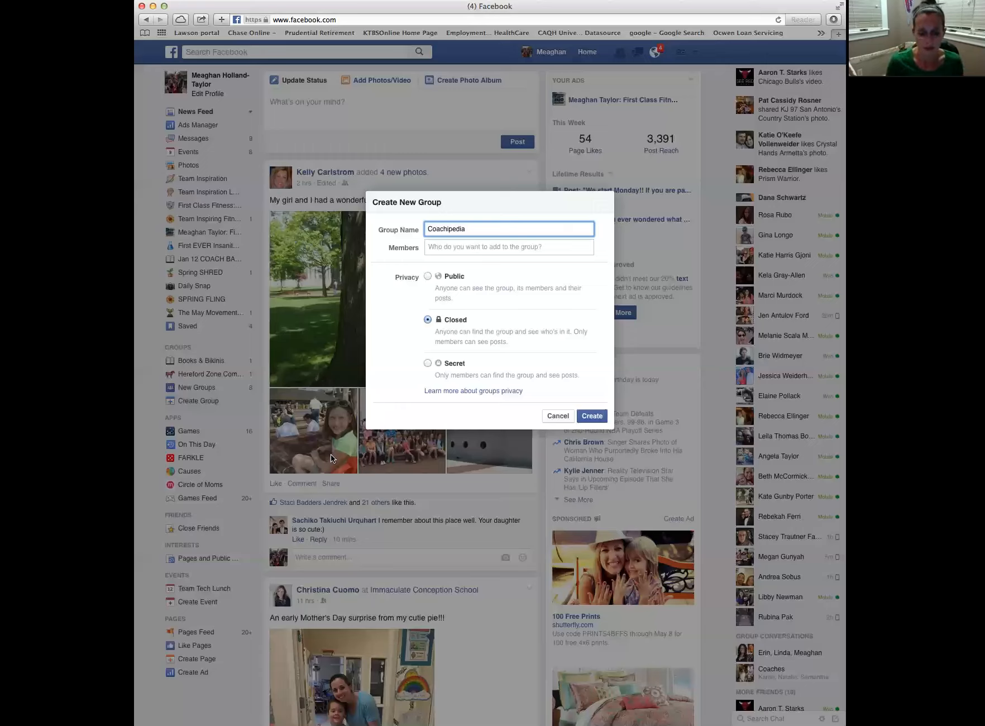
Step: Add a friend as the first member of the new group
left_click(436, 248)
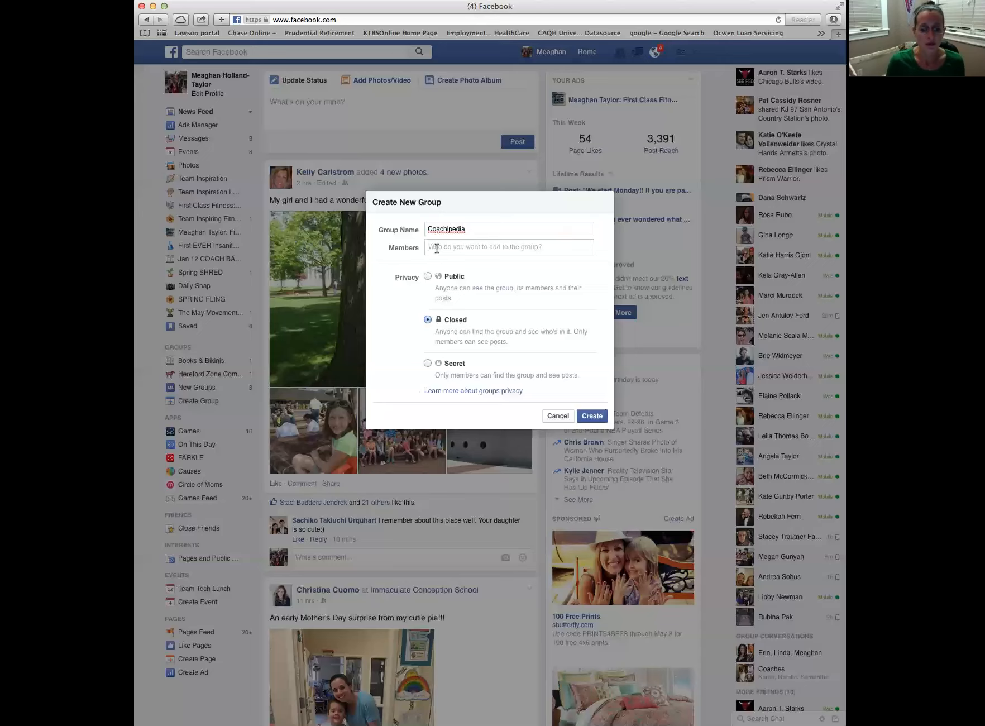
type("Jen")
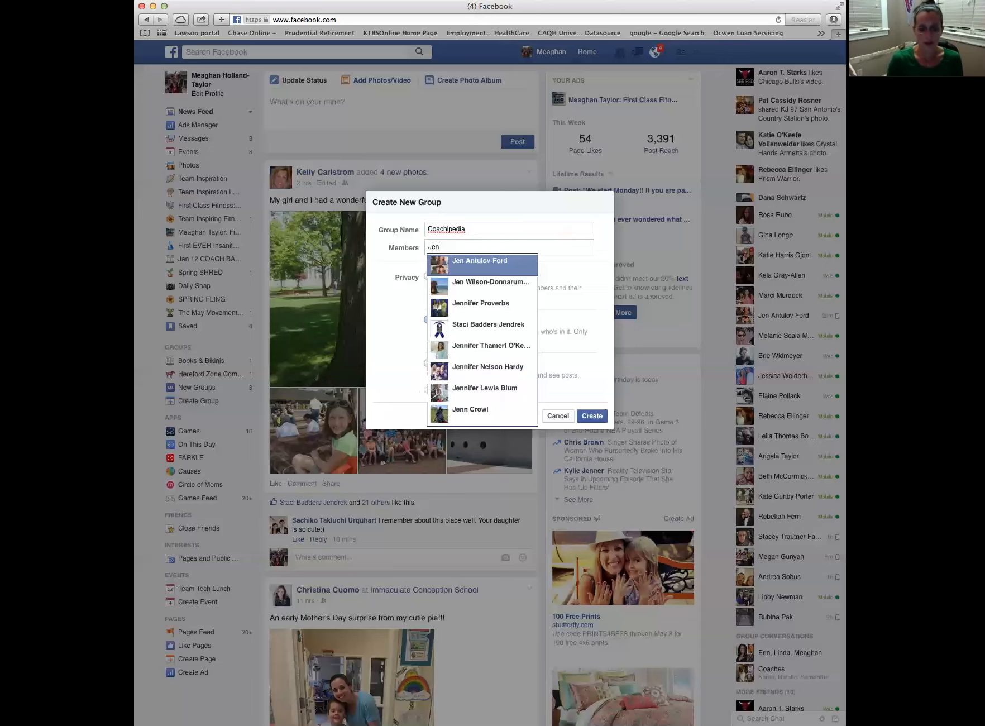
left_click(477, 268)
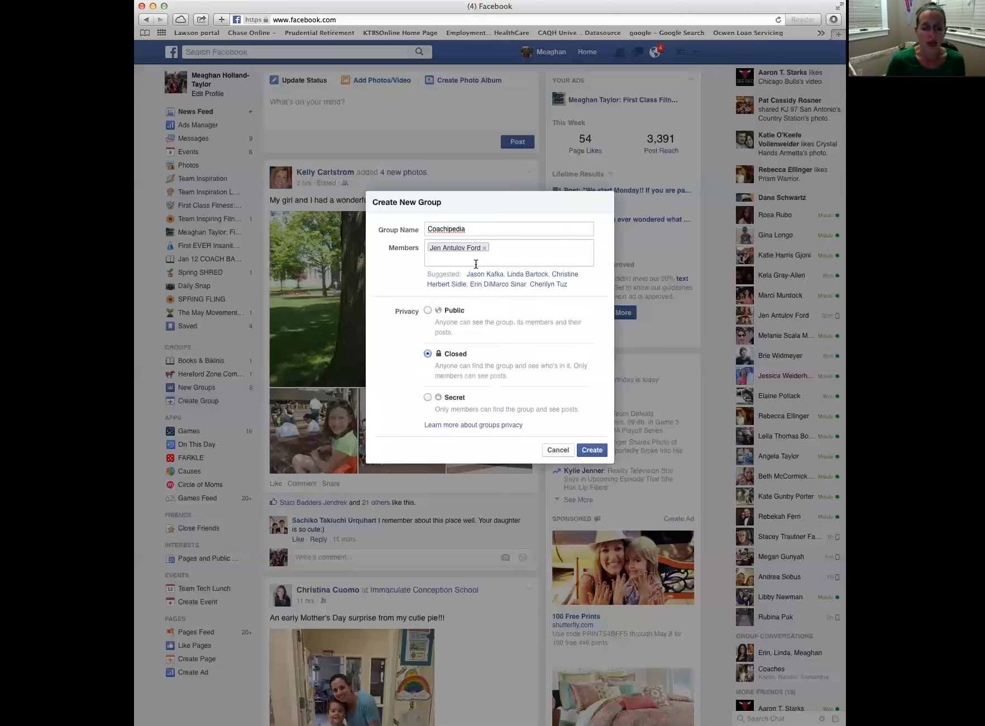
Step: Create the group with Secret privacy and give it the open-book icon
left_click(427, 397)
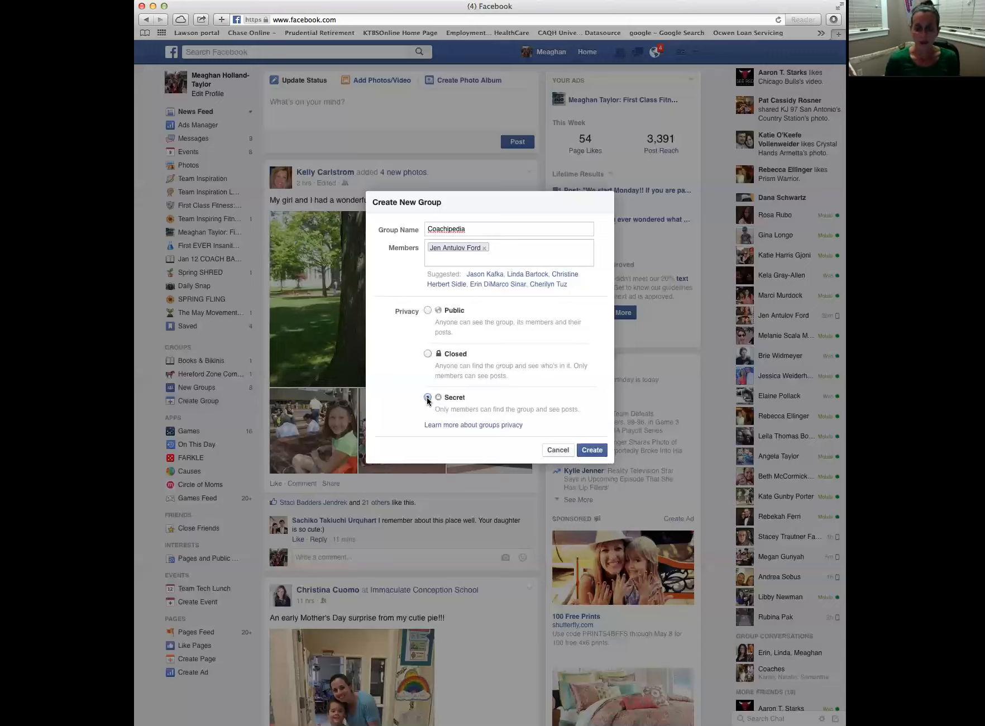
left_click(427, 398)
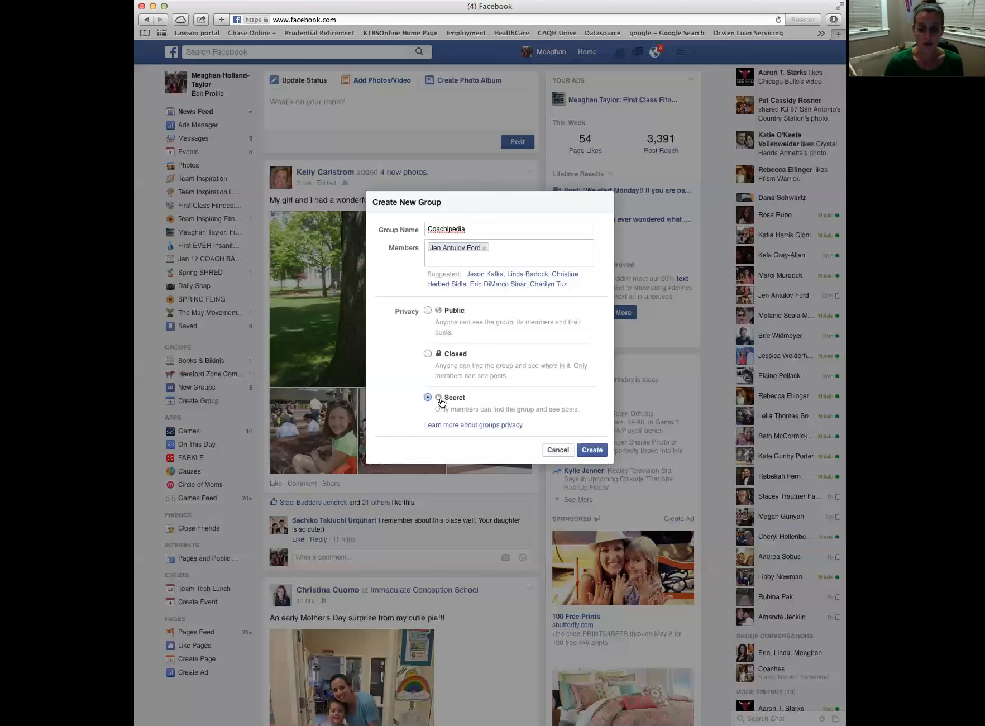
left_click(592, 450)
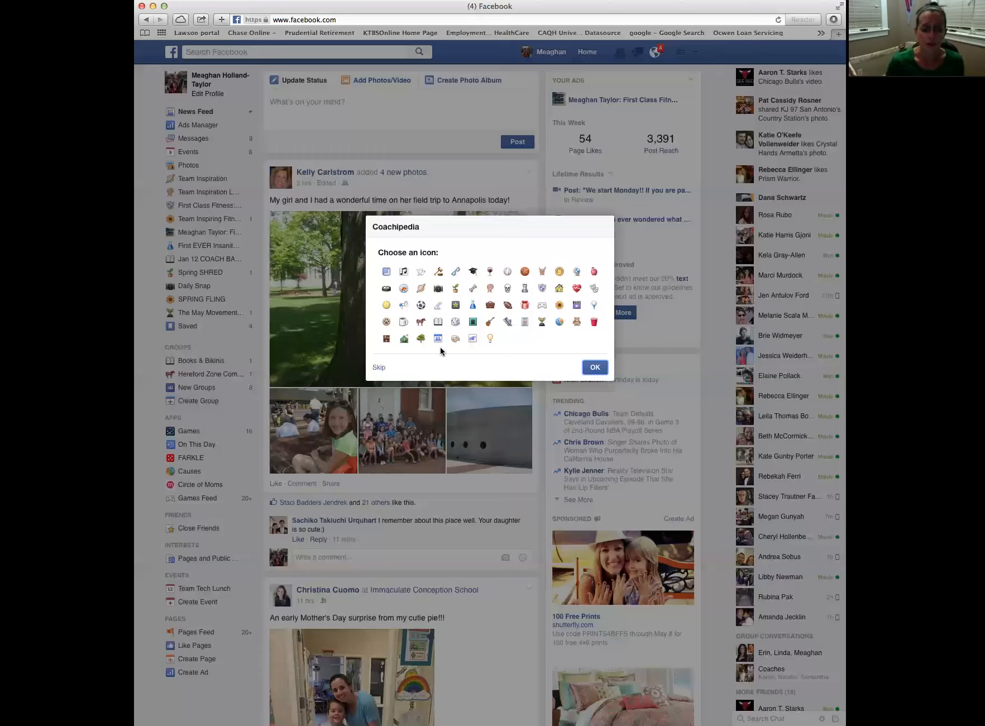
left_click(439, 323)
left_click(596, 367)
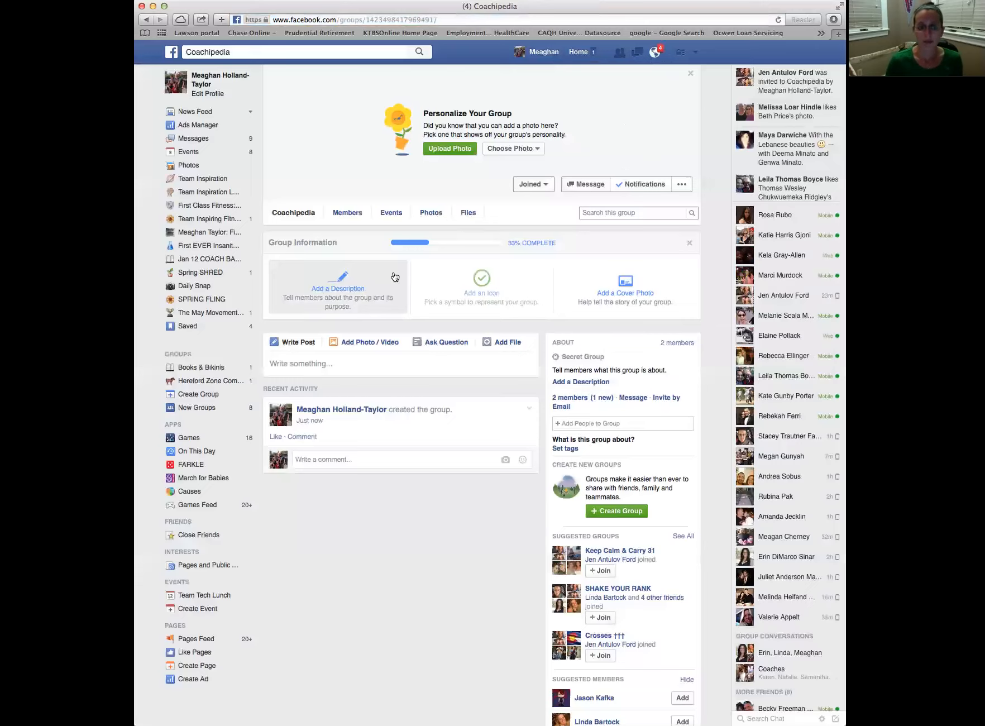
Step: Enter the group description "This group is a group for all NEW coaches who need additional resources and assistance with the COACHING world!!!"
left_click(345, 289)
left_click(313, 331)
type("T")
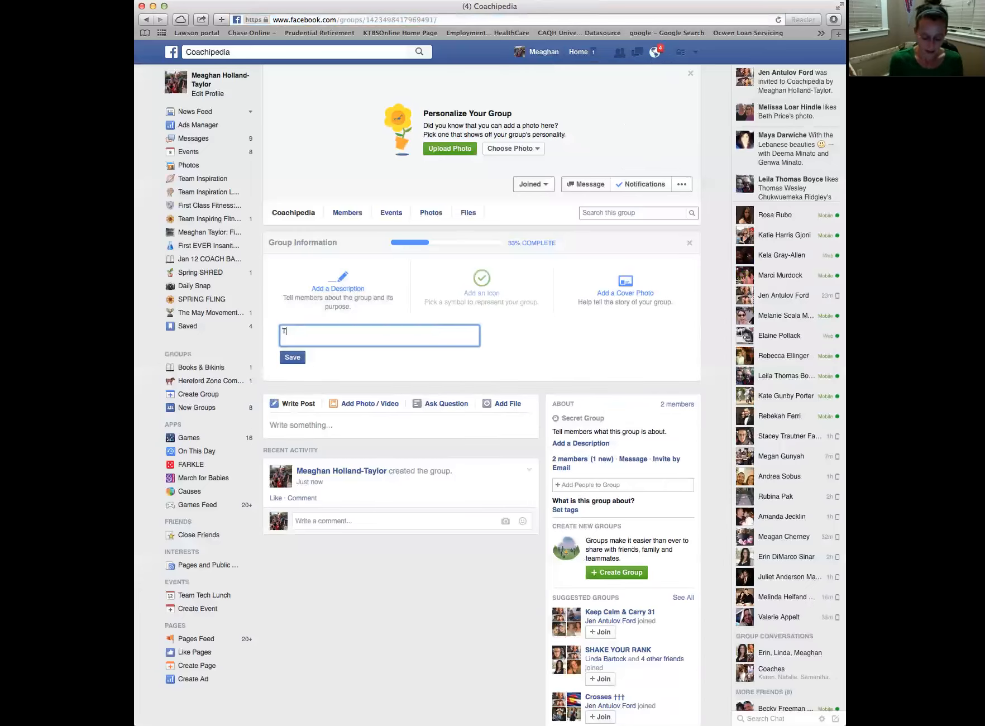
type("his group is a group for a")
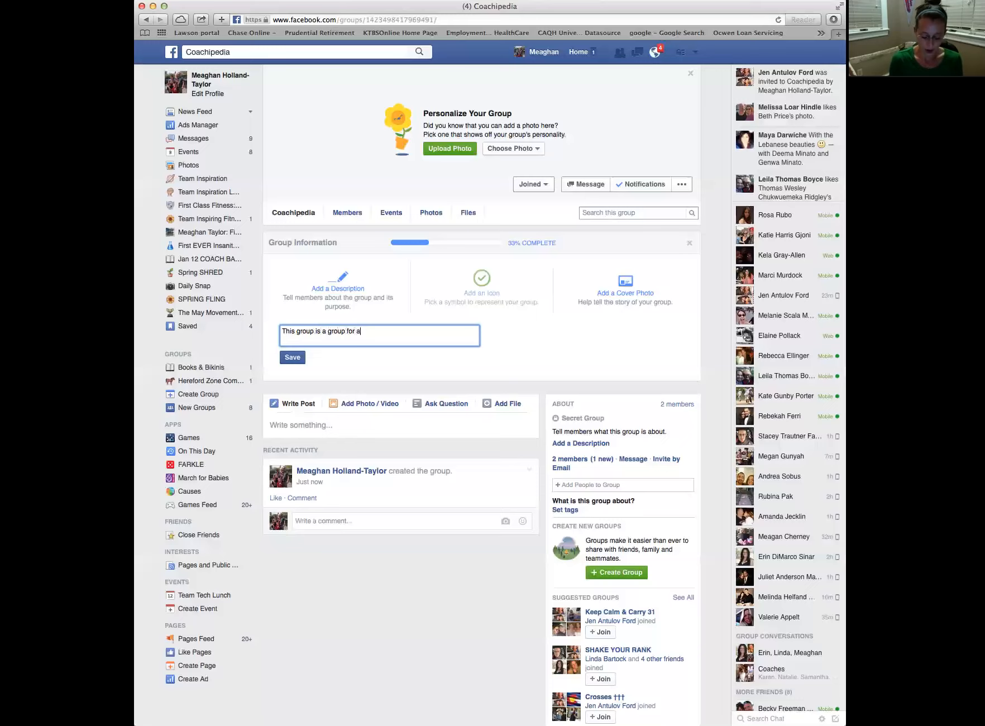
type("ll NEW coaches who need additional")
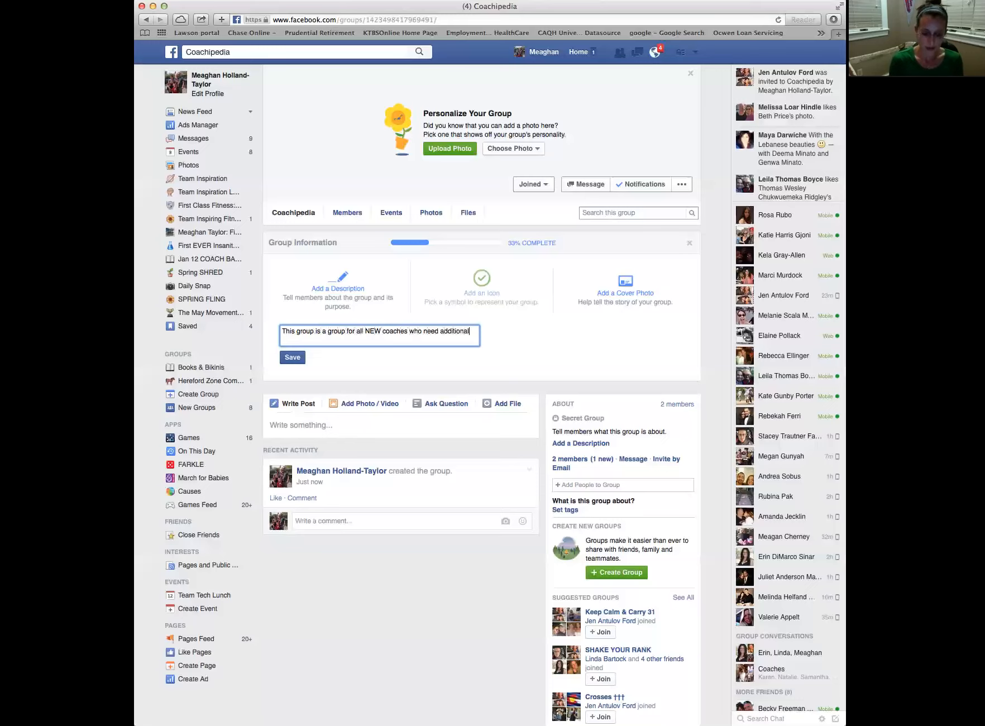
type(" resources and assistance with the COACH")
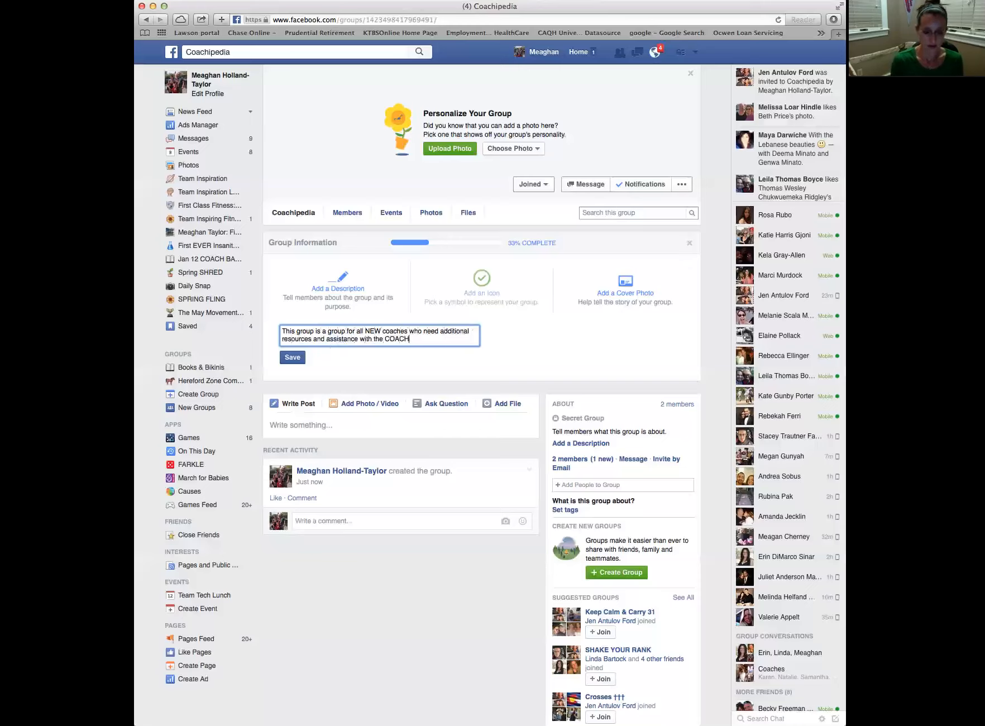
type("ING")
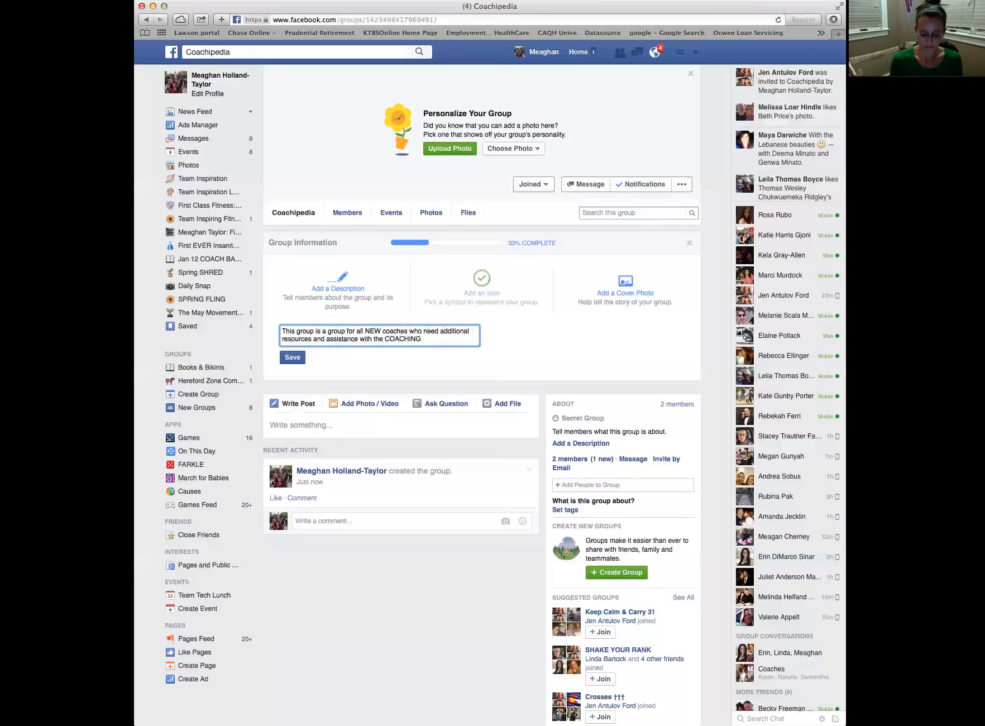
type(" world!!!")
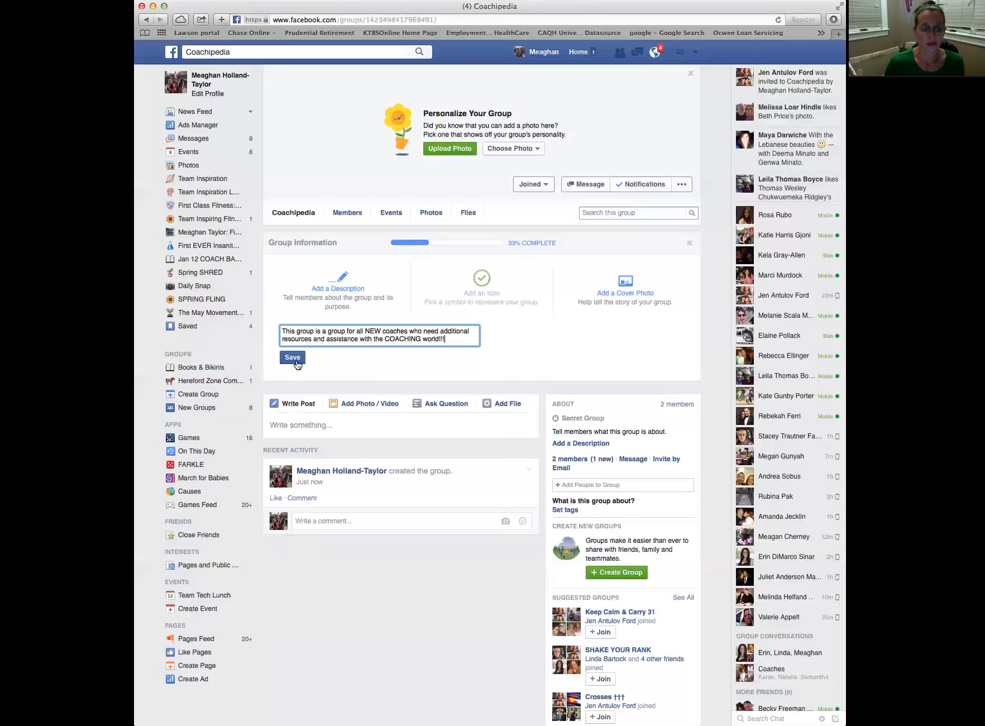
Step: Insert "and OLD" after NEW and "Beachbody" before COACHING in the group description, and save it
left_click(382, 332)
type("and OLD")
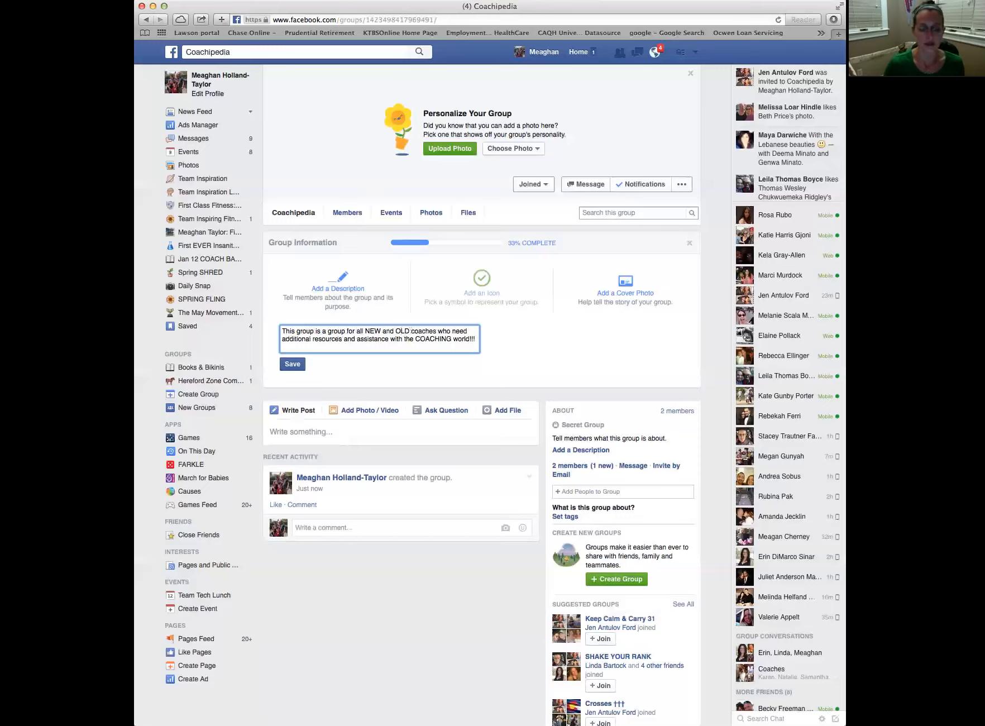
left_click(416, 339)
type("Beachbody")
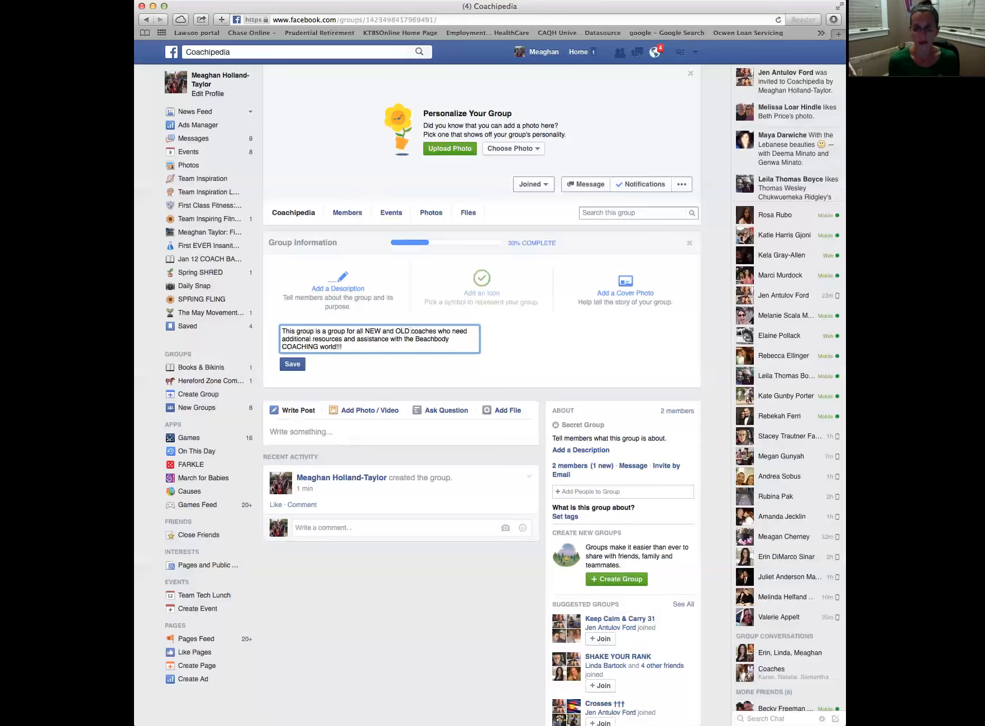
left_click(293, 364)
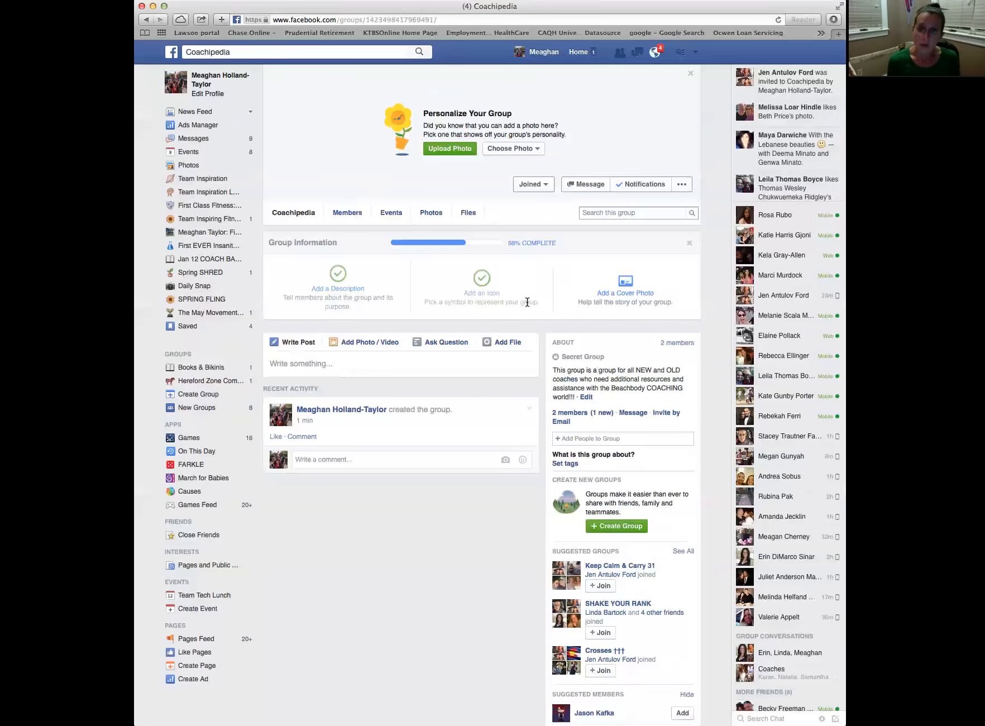
Step: Upload the undated Coaching Resources image as the group's cover photo, shift it upward to show the Coachipedia lettering, and save
left_click(627, 285)
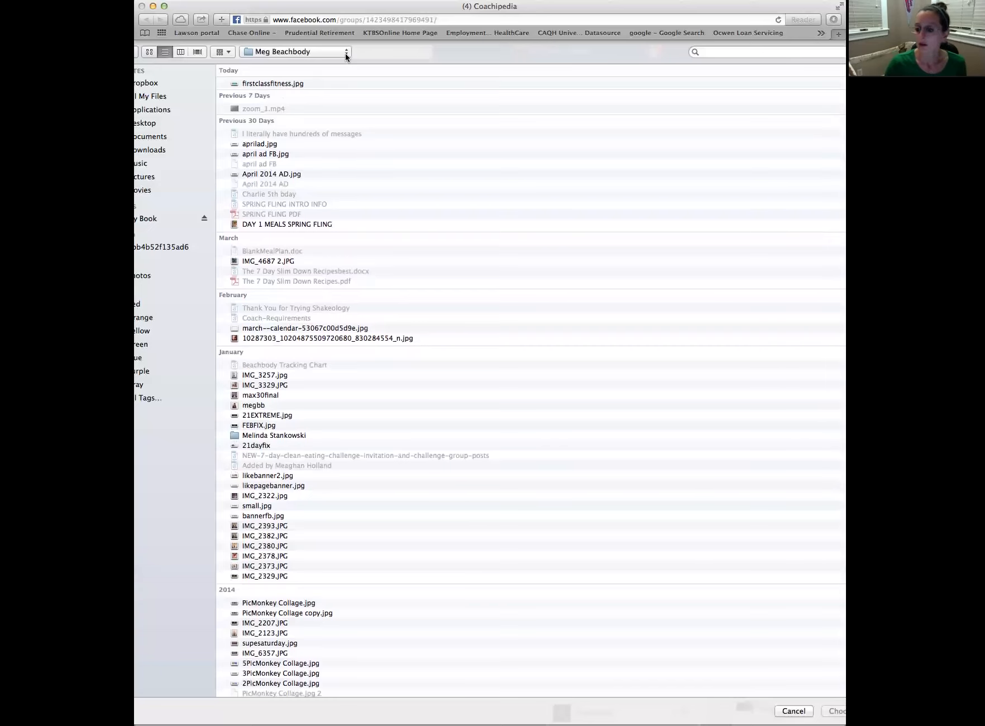
scroll(323, 544, "down", 10)
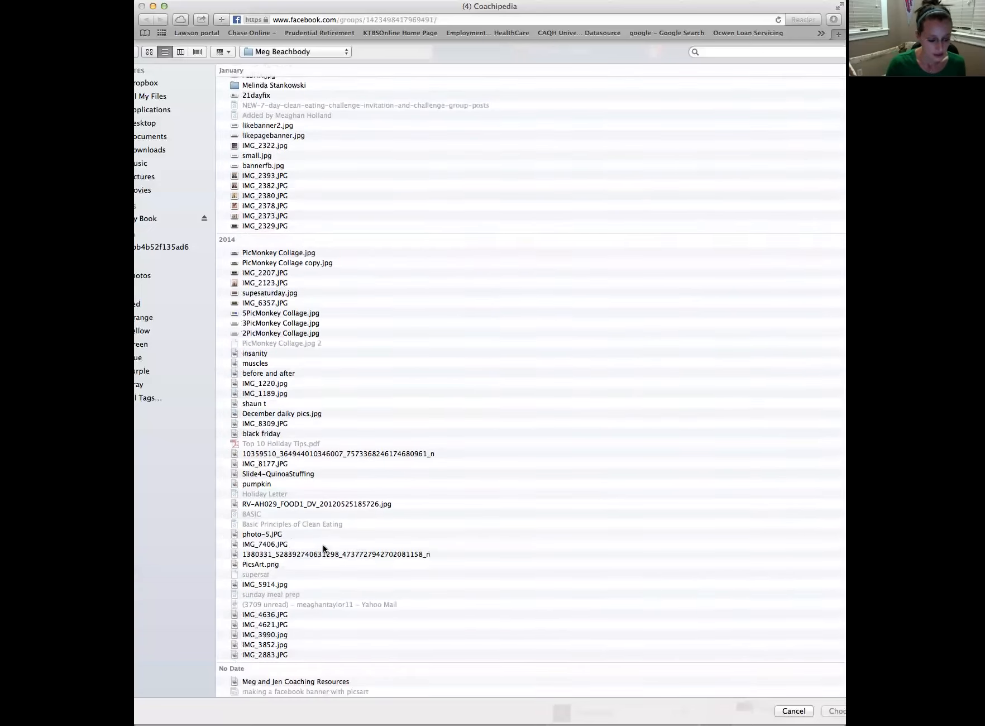
left_click(309, 683)
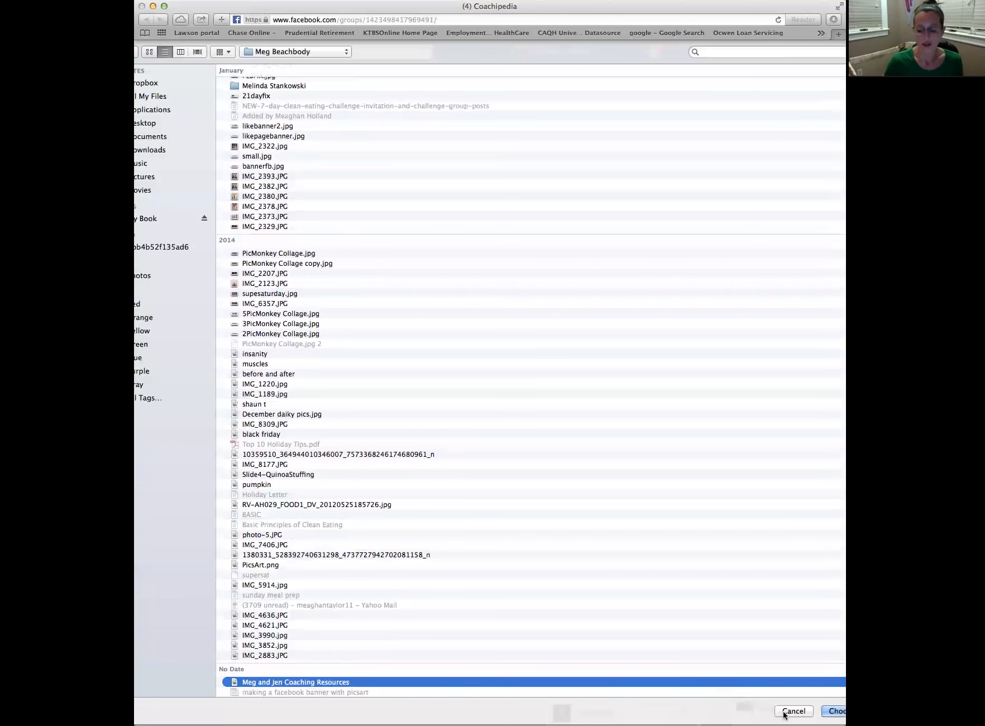
left_click(832, 710)
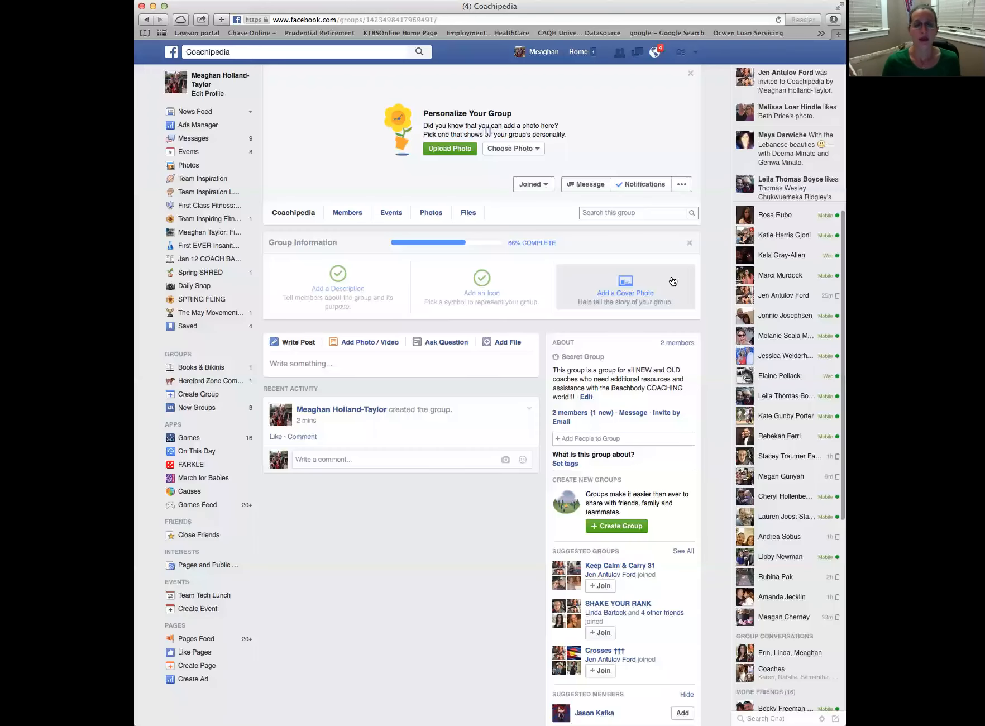
left_click_drag(613, 138, 608, 128)
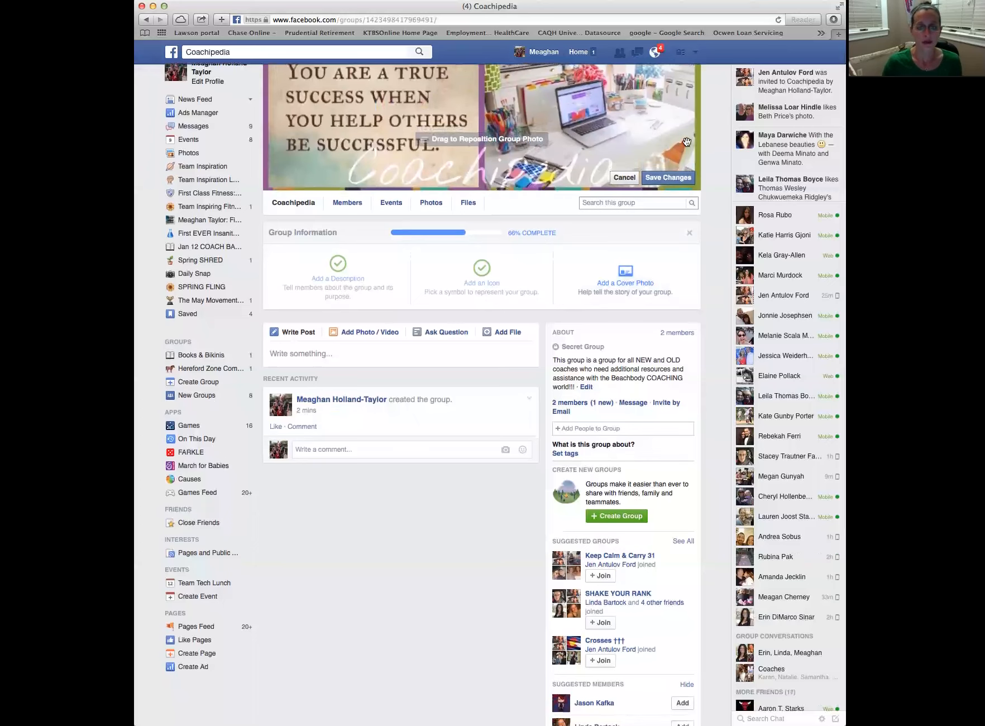
scroll(715, 146, "up", 1)
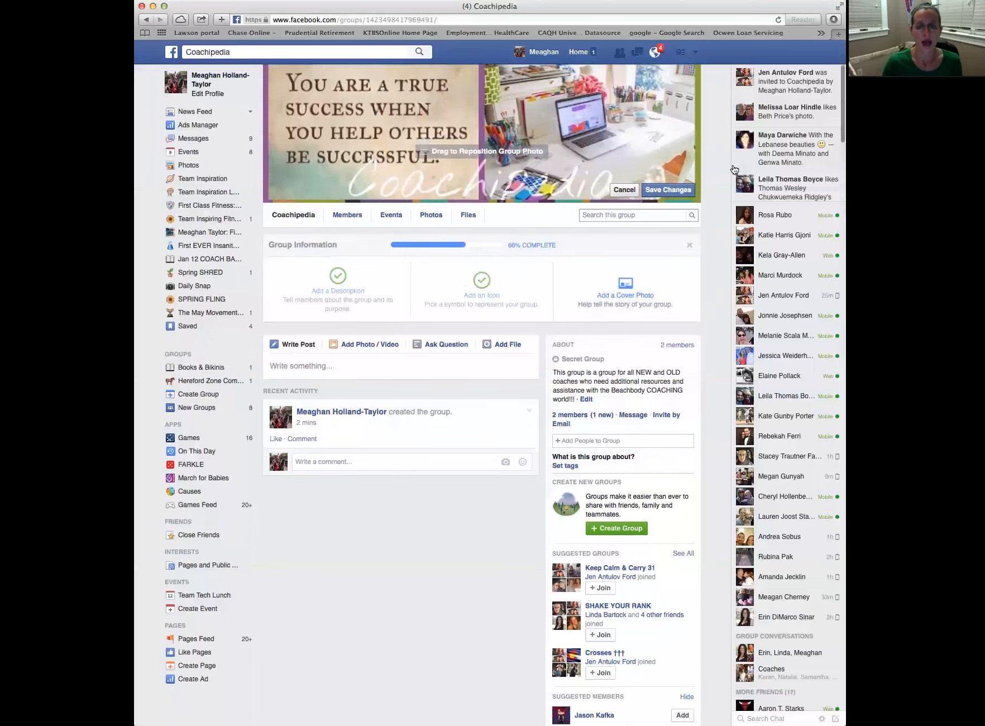
left_click(672, 192)
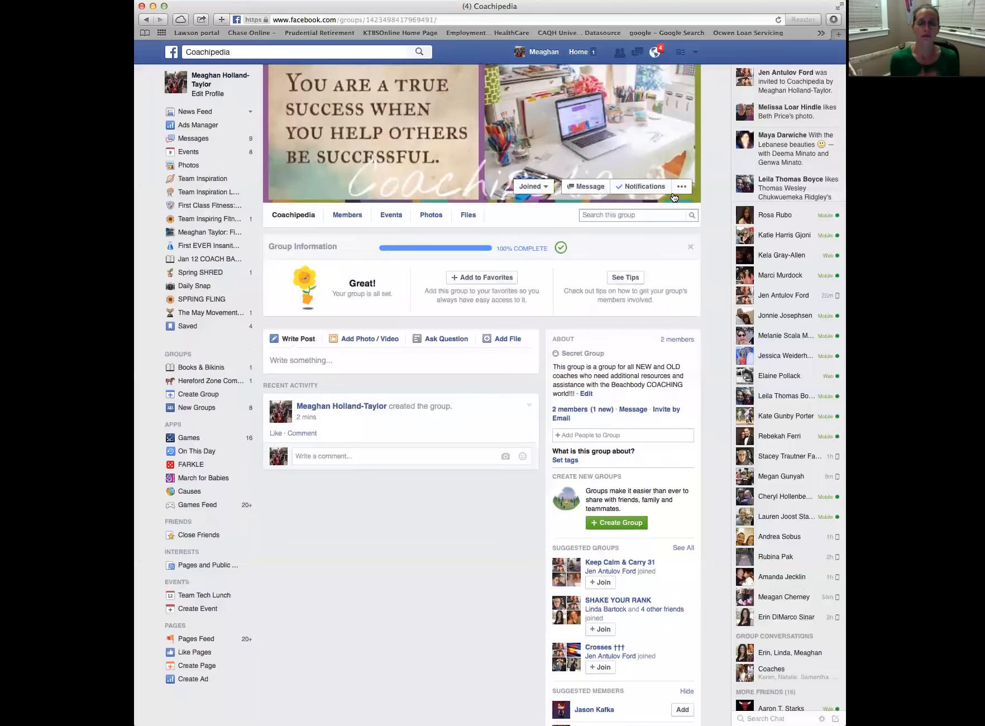
Step: Change the group photo by uploading the undated Coaching Resources image from the computer again
mouse_move(660, 174)
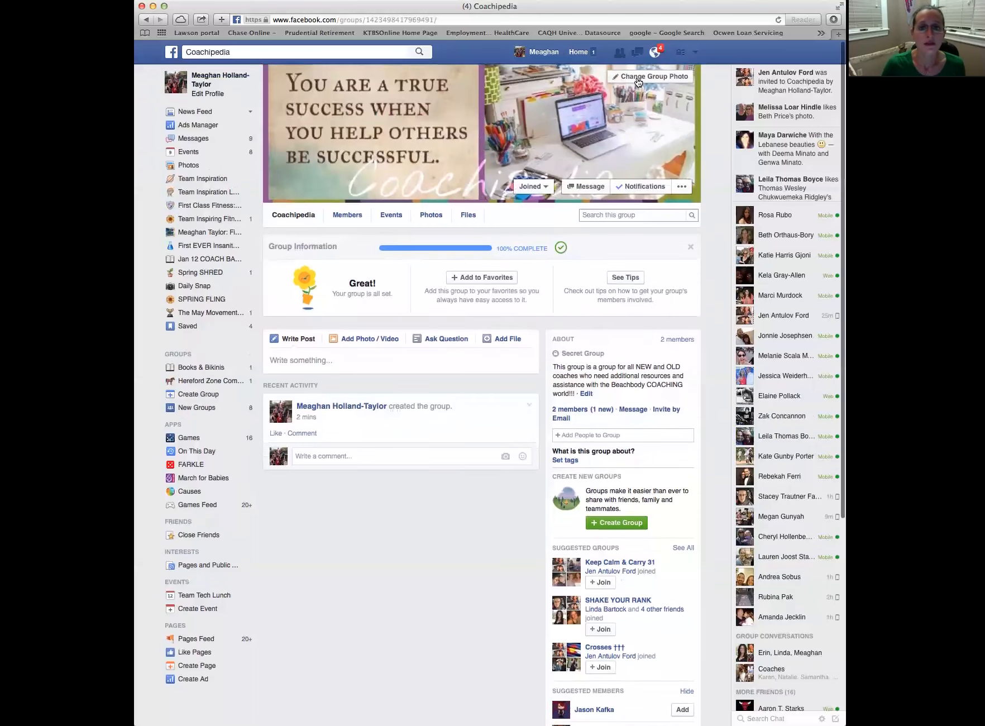
left_click(639, 78)
left_click(622, 143)
scroll(368, 649, "down", 5)
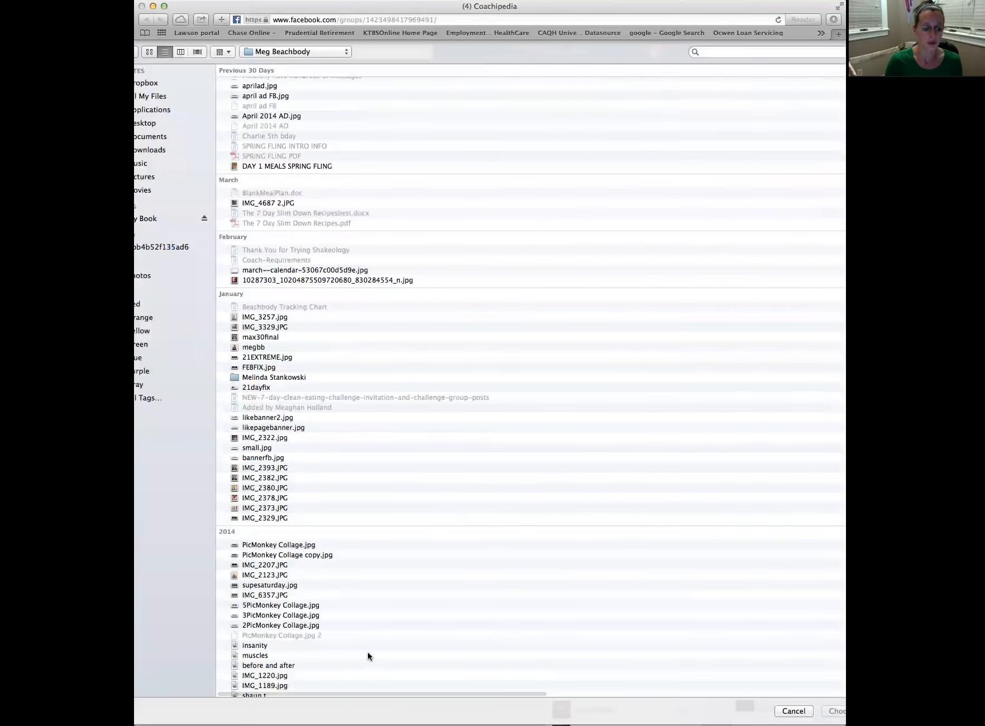
scroll(370, 648, "down", 5)
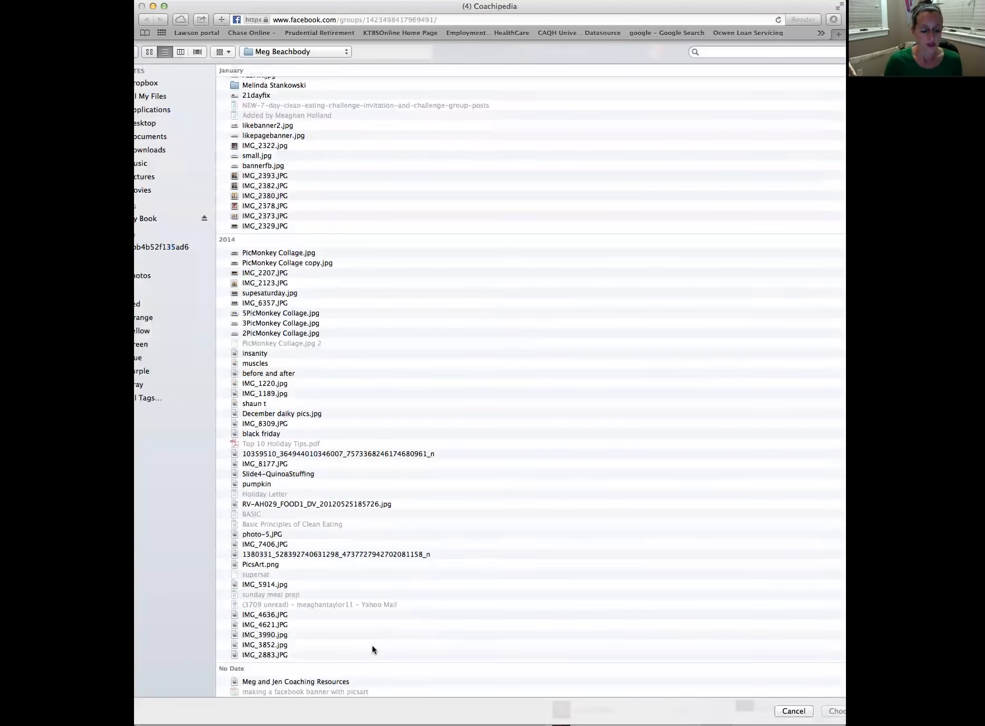
left_click(332, 683)
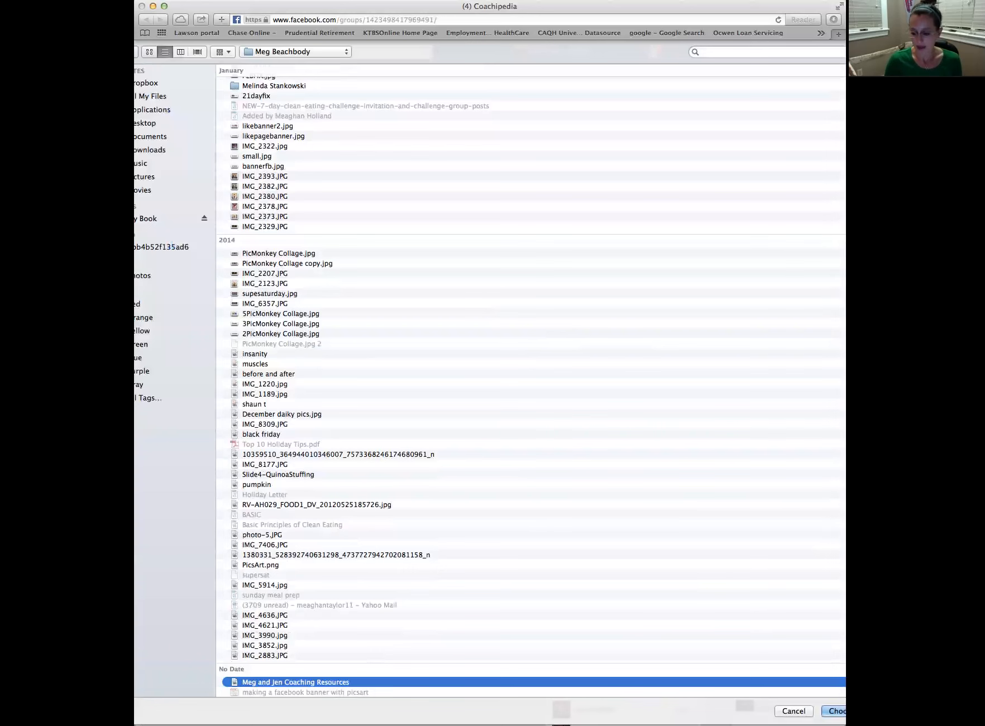
key("Return")
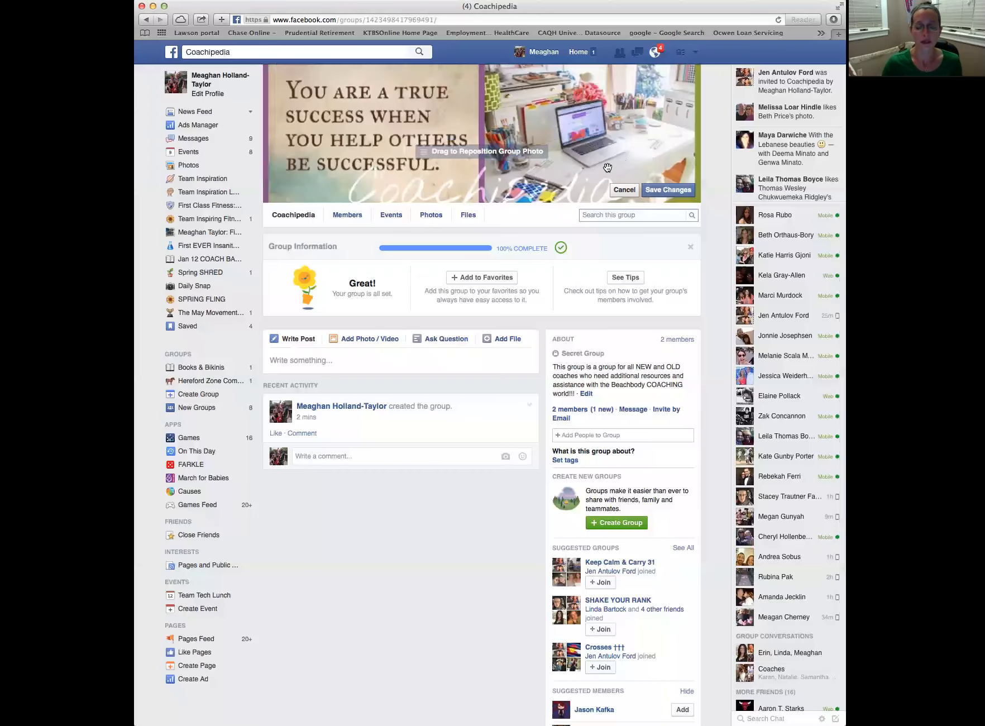
Step: Reposition the group cover photo slightly upward to show more of the Coachipedia lettering, and save the changes
scroll(609, 170, "down", 2)
scroll(559, 137, "up", 2)
scroll(558, 135, "down", 1)
scroll(557, 135, "up", 1)
scroll(558, 135, "up", 1)
scroll(558, 135, "down", 1)
scroll(557, 135, "up", 1)
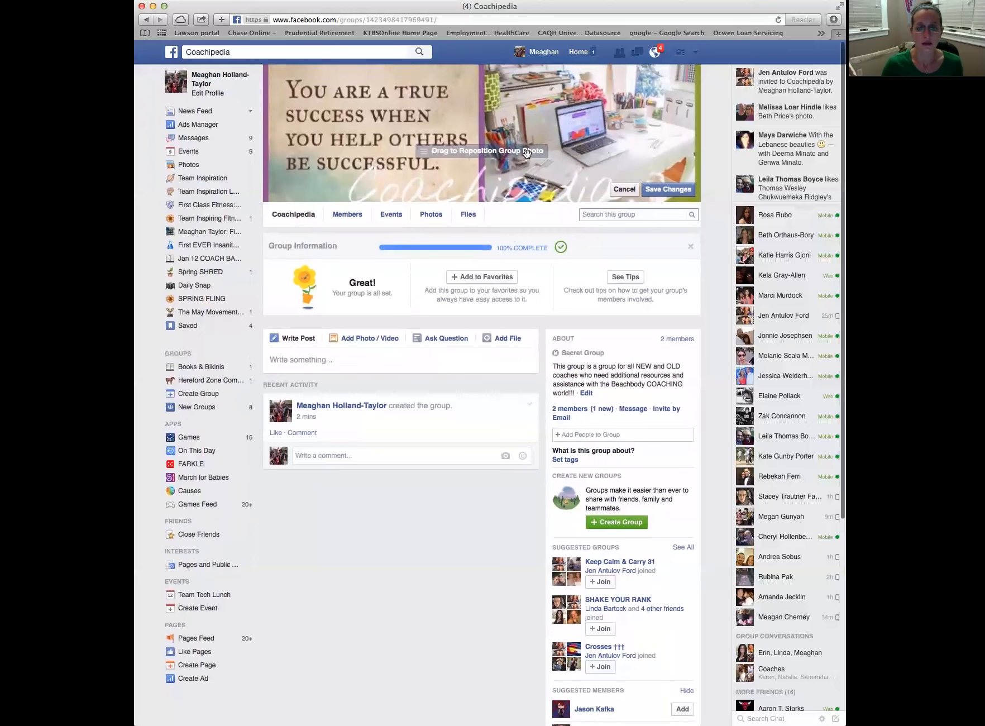
scroll(569, 149, "down", 1)
left_click_drag(570, 150, 585, 129)
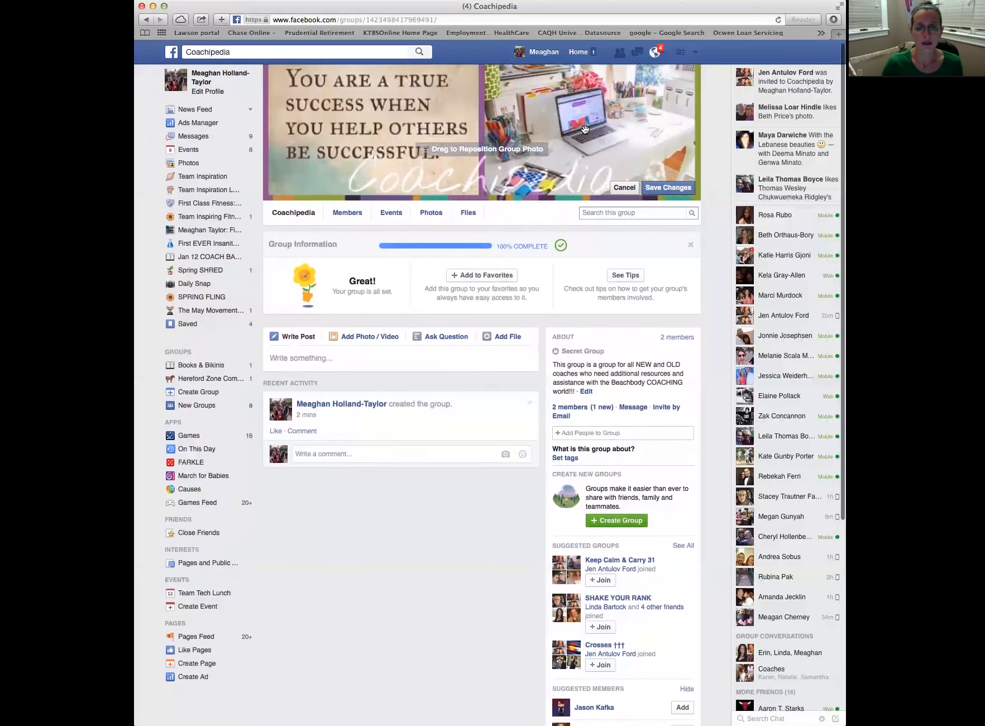
left_click(662, 186)
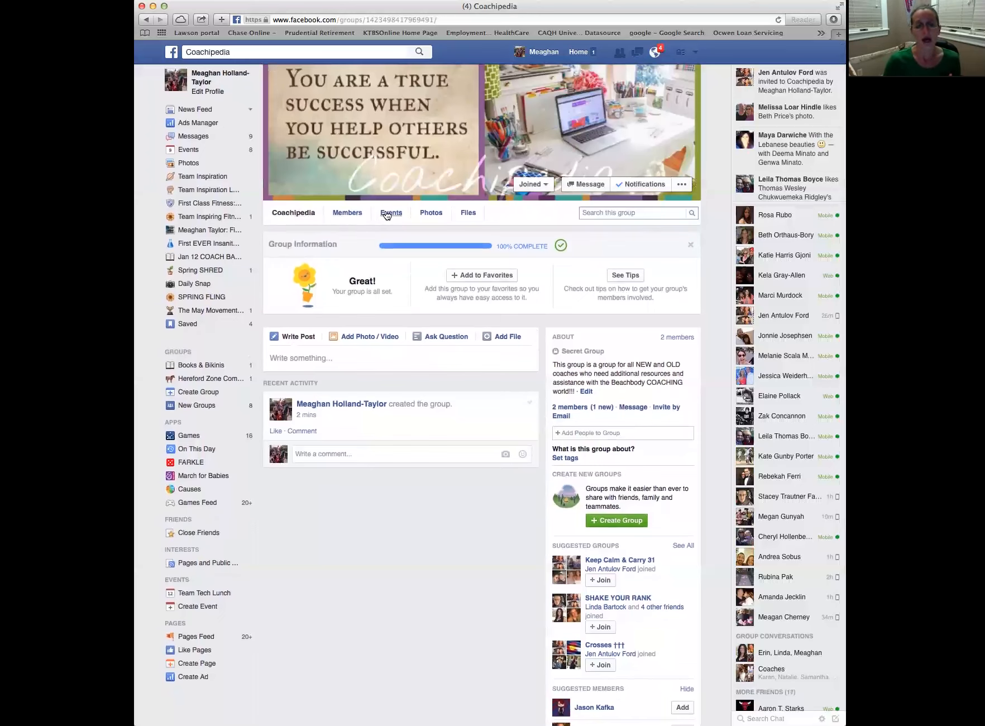
Step: Create a group doc titled "Start HERE!" with an empty body, save it, and return to the Coachipedia group page
left_click(467, 215)
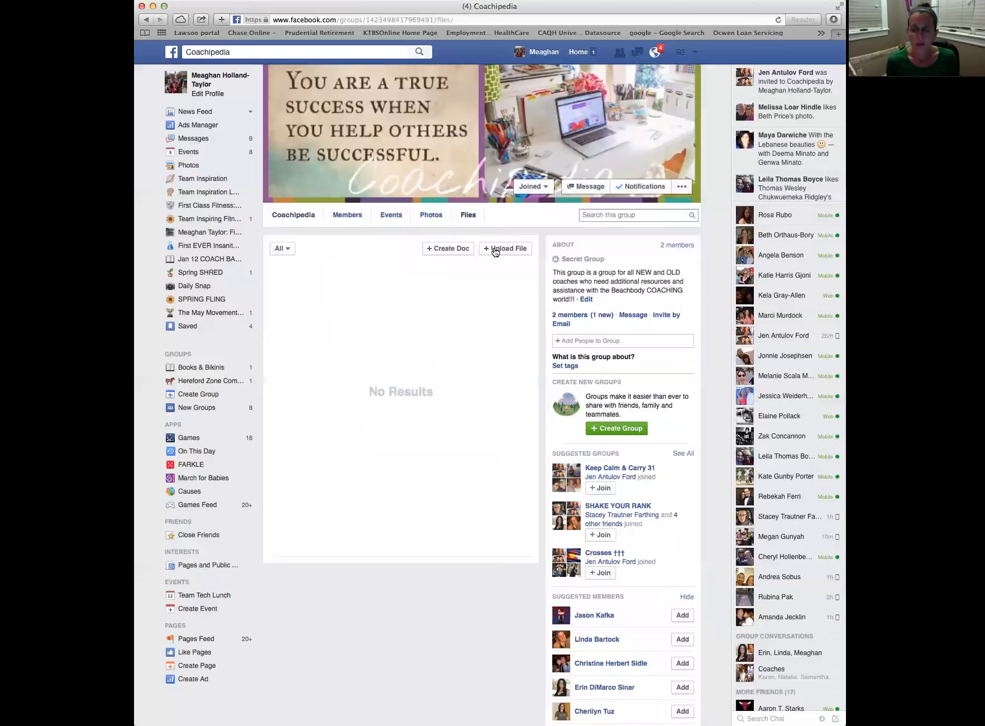
left_click(439, 248)
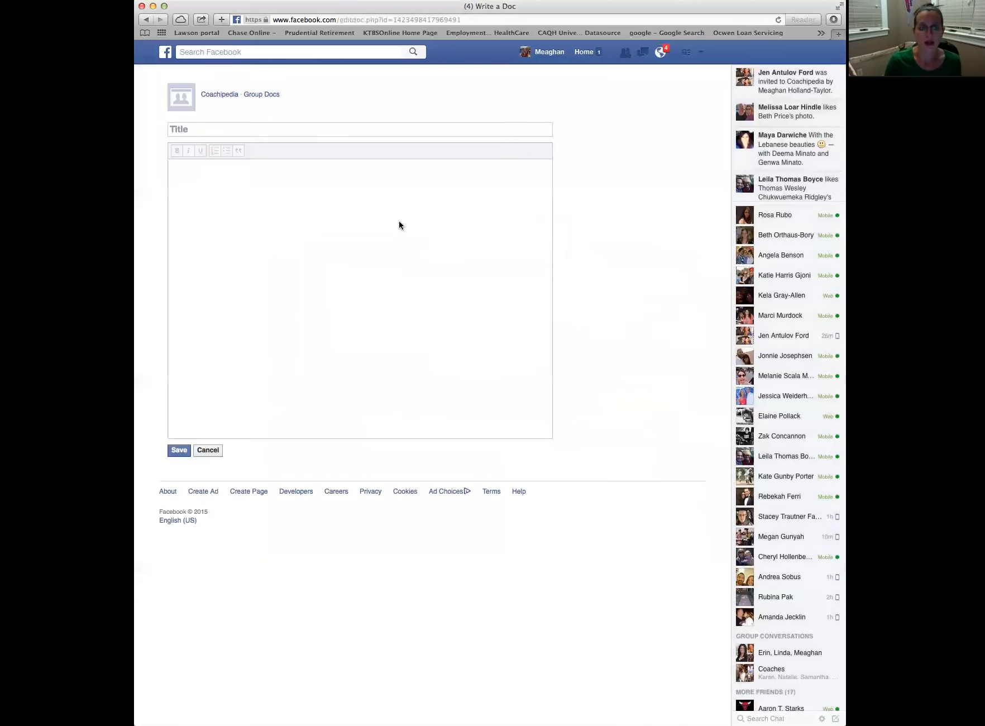
left_click(190, 130)
type("Starte")
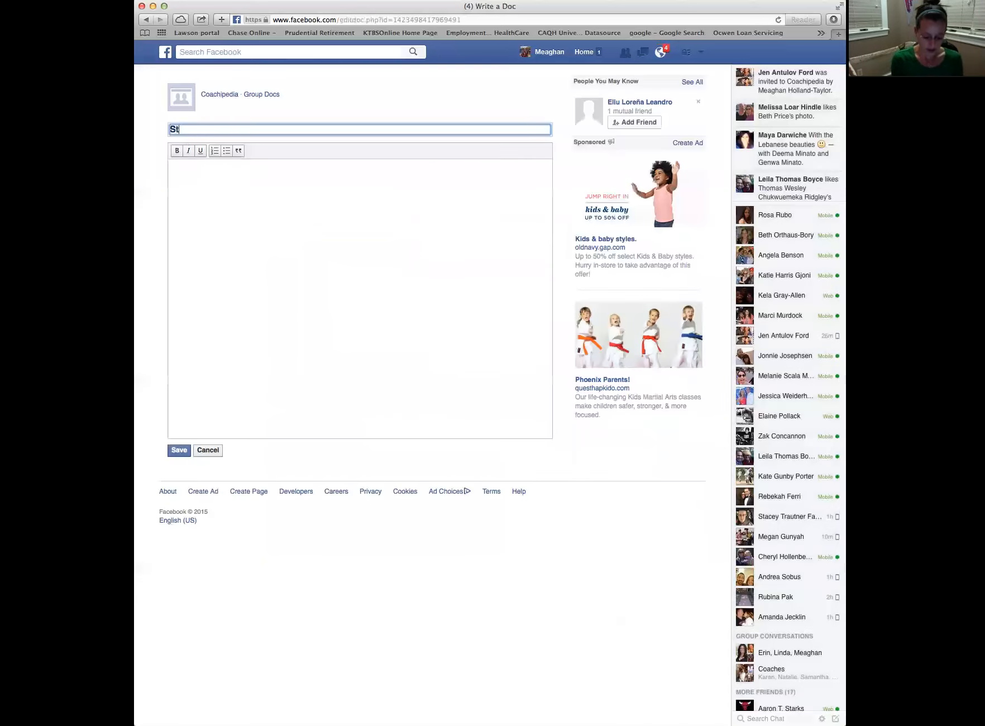
key("BackSpace")
type("HERE!")
left_click(200, 171)
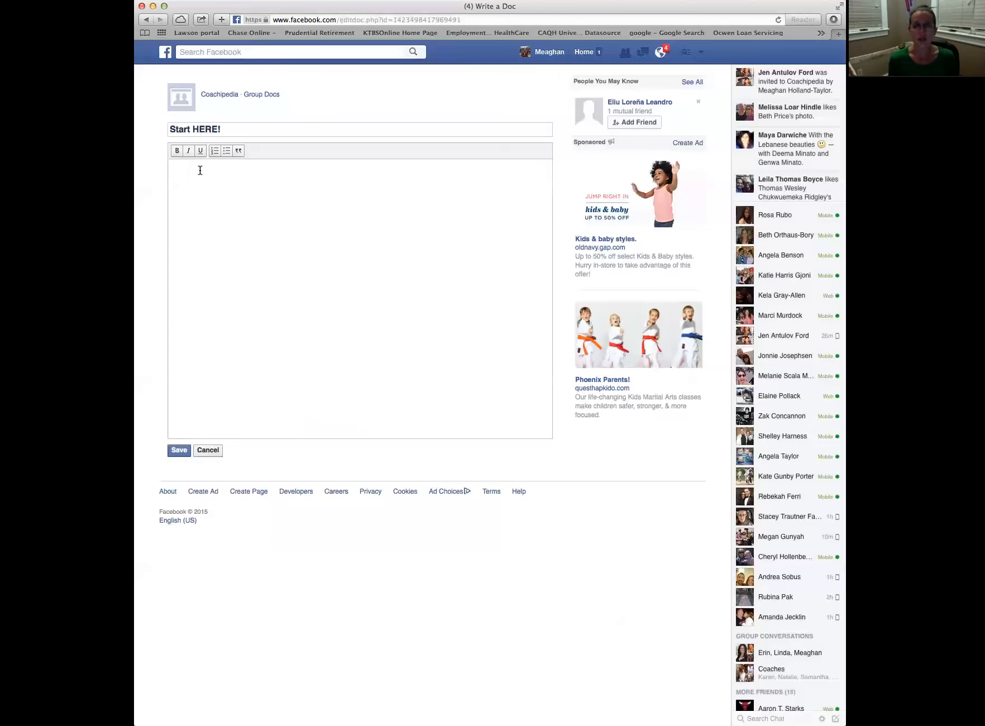
left_click(200, 170)
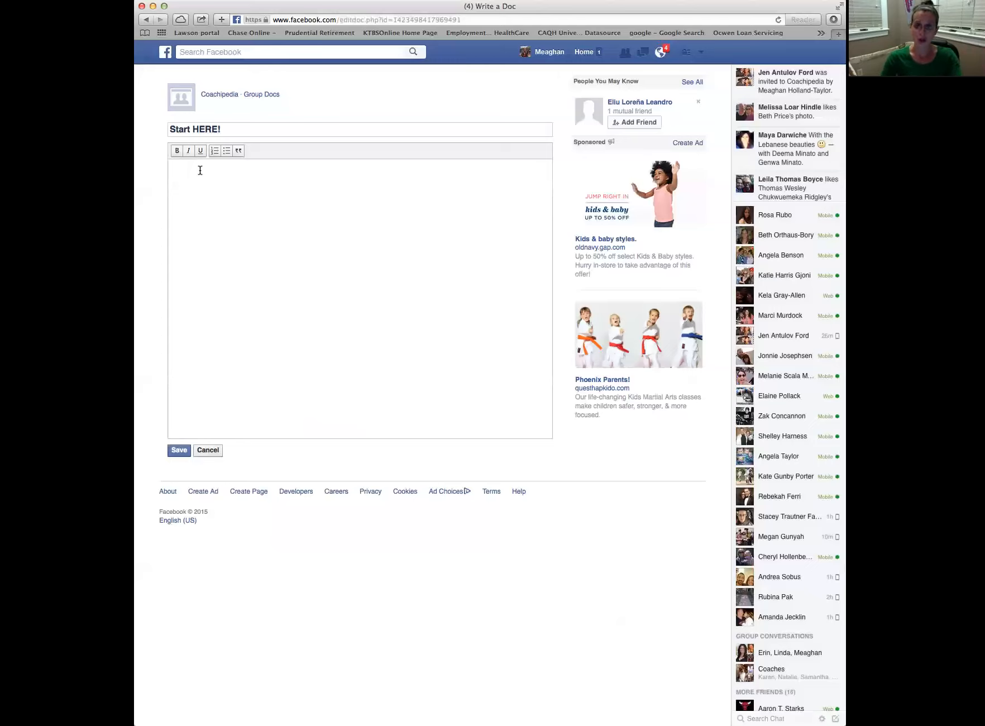
left_click(179, 450)
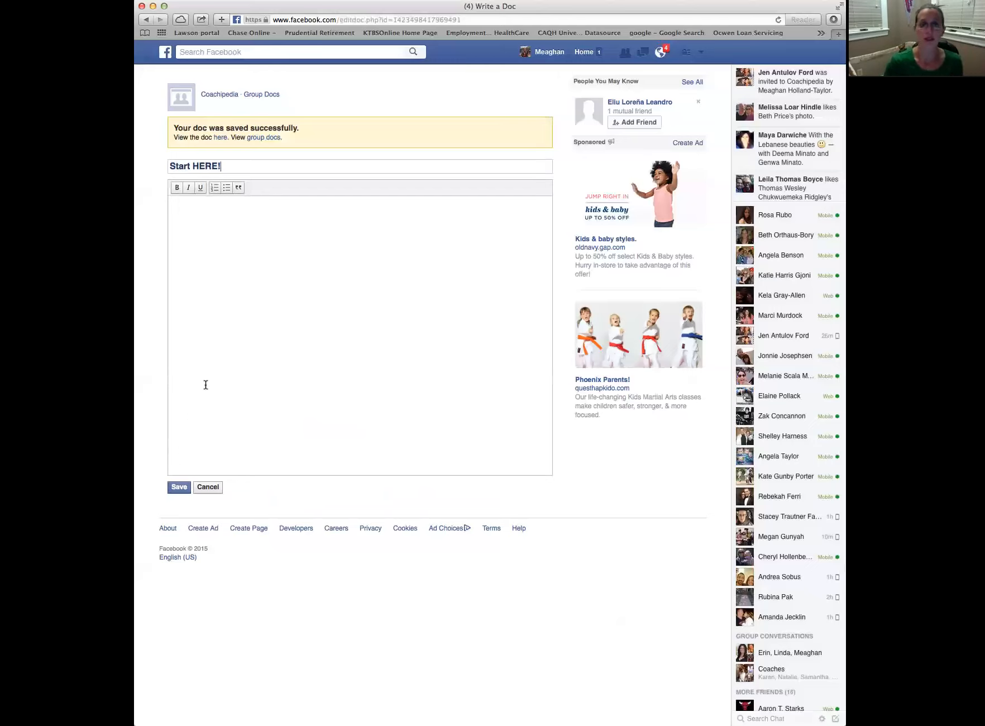
left_click(218, 96)
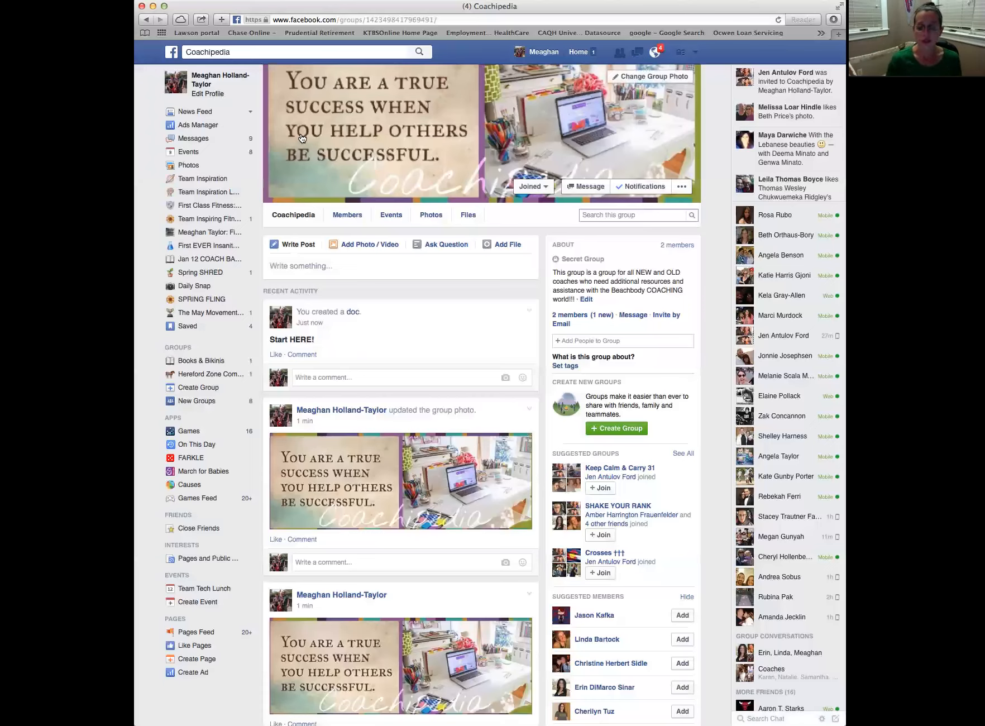
Step: Look up friends by two different first names as people to add to the group
left_click(572, 341)
type("linda")
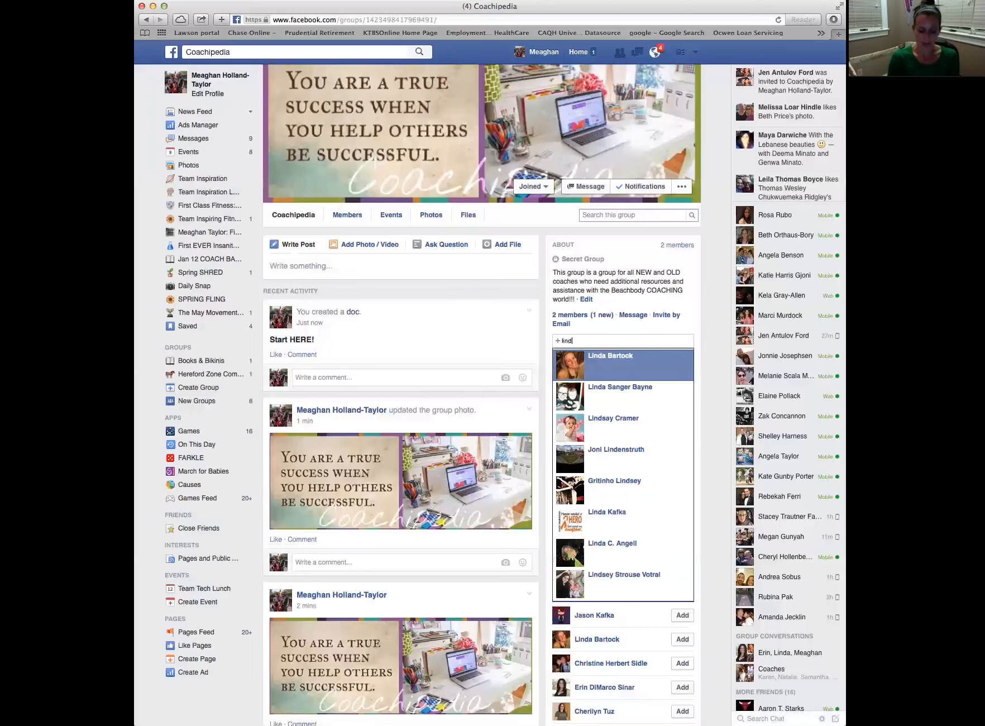
key("BackSpace")
key("BackSpace")
key("BackSpace")
key("BackSpace")
key("BackSpace")
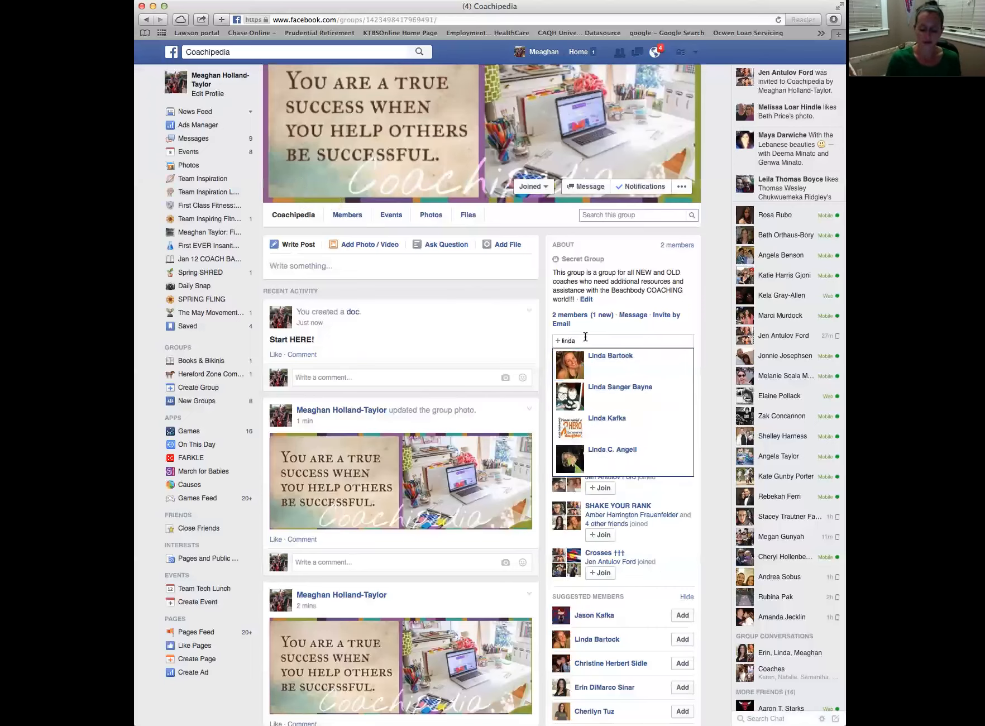
type("eri")
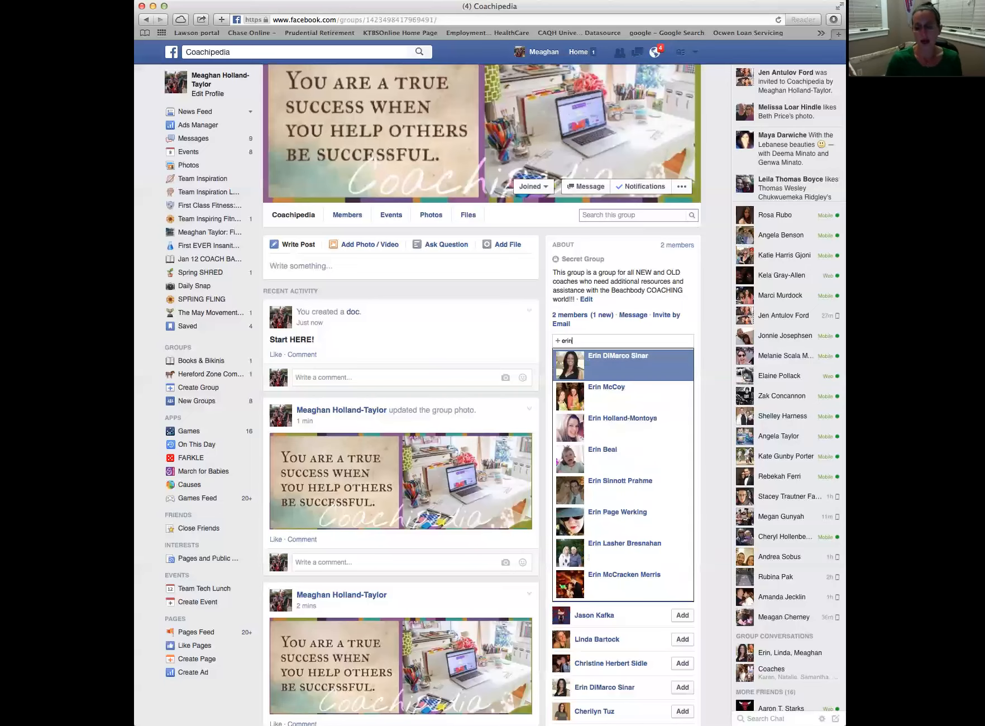
key("Return")
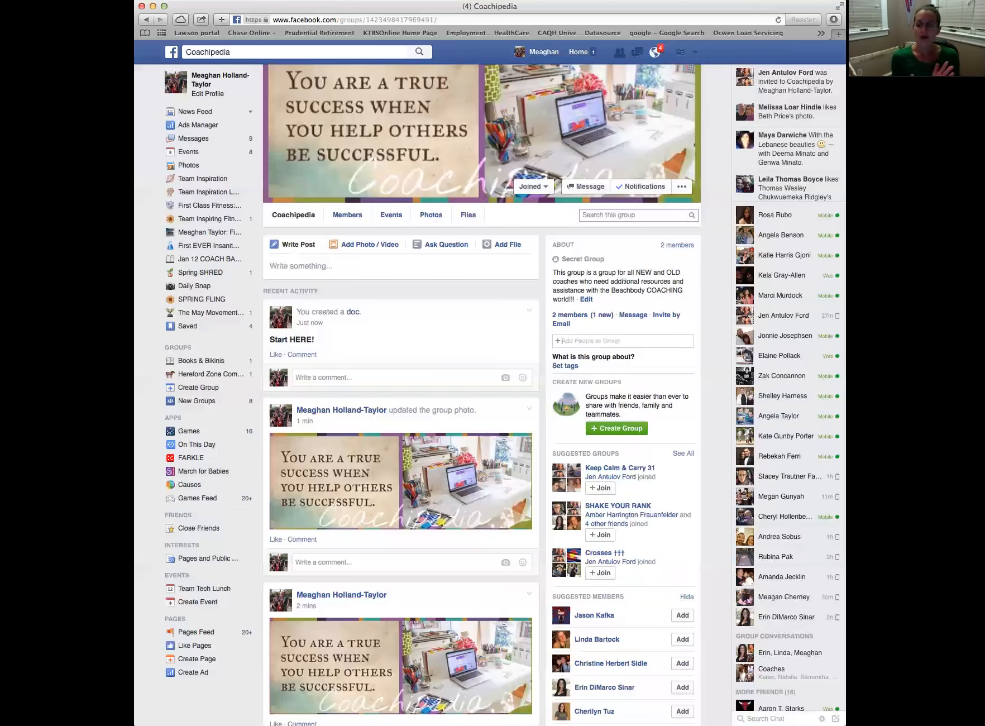
Step: Open the group settings and save them with Secret privacy, any member adding or approving members, and posting open to members and admins
left_click(683, 190)
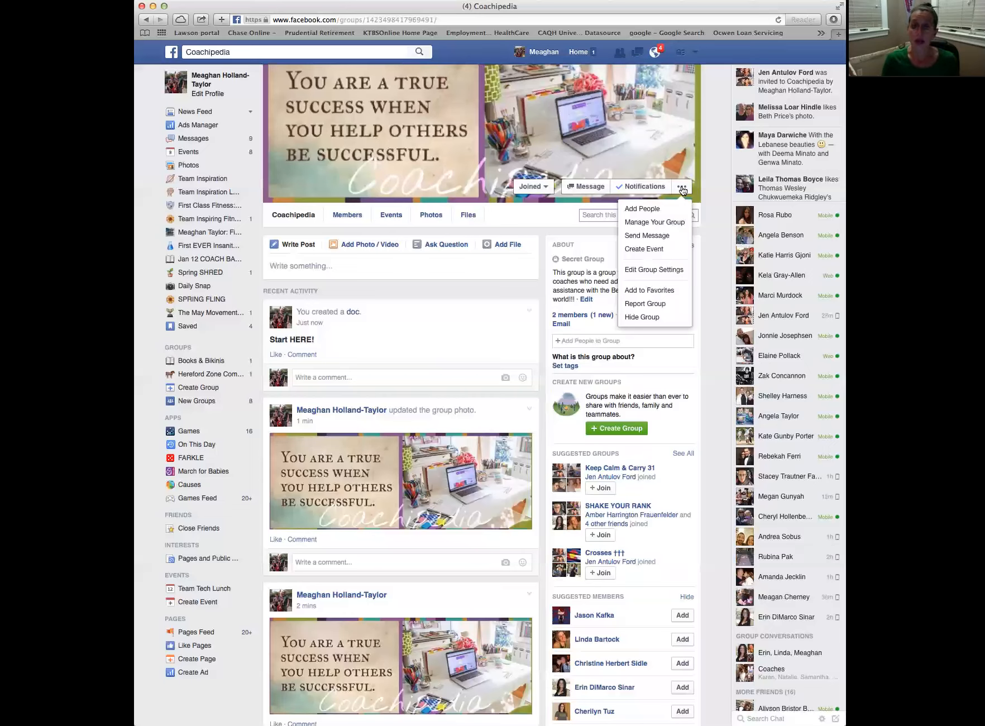
left_click(651, 271)
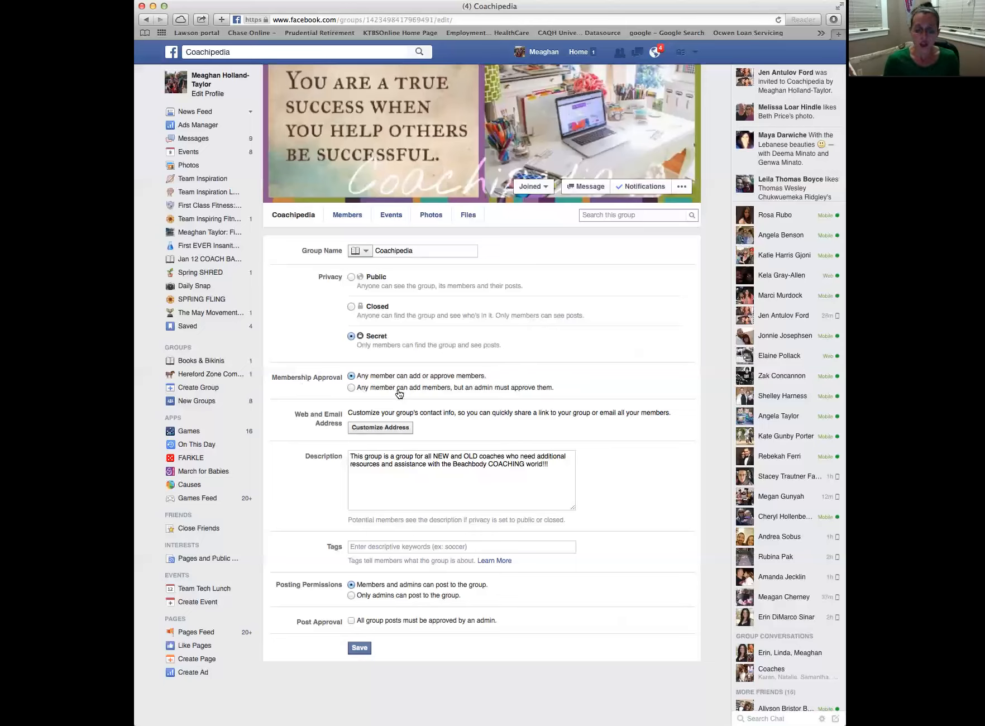
left_click(354, 649)
left_click(360, 672)
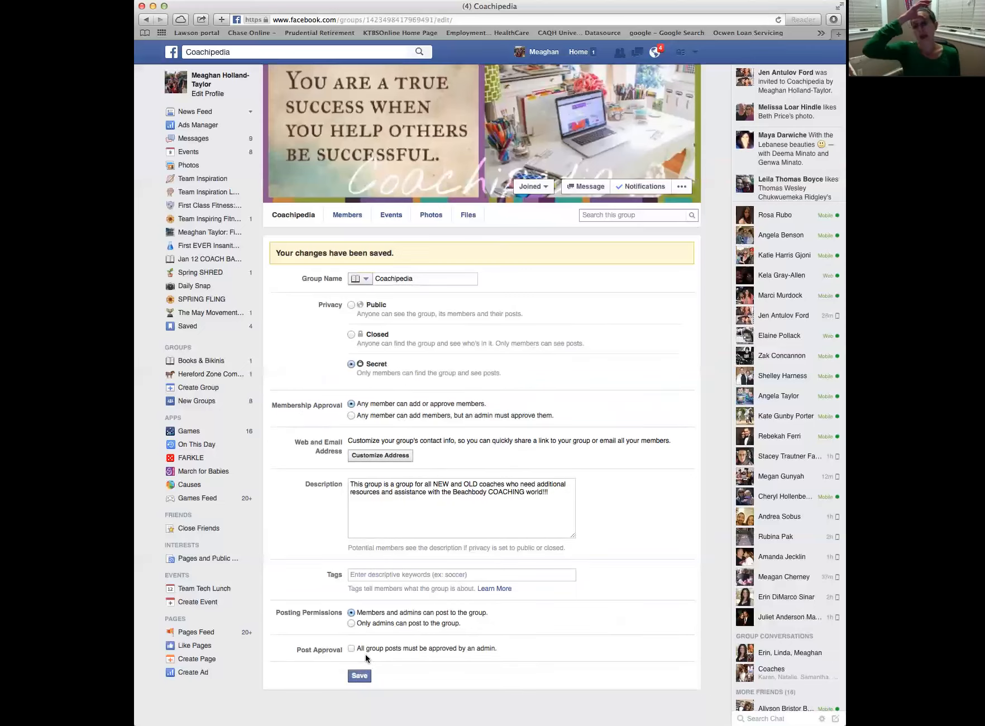
left_click(356, 676)
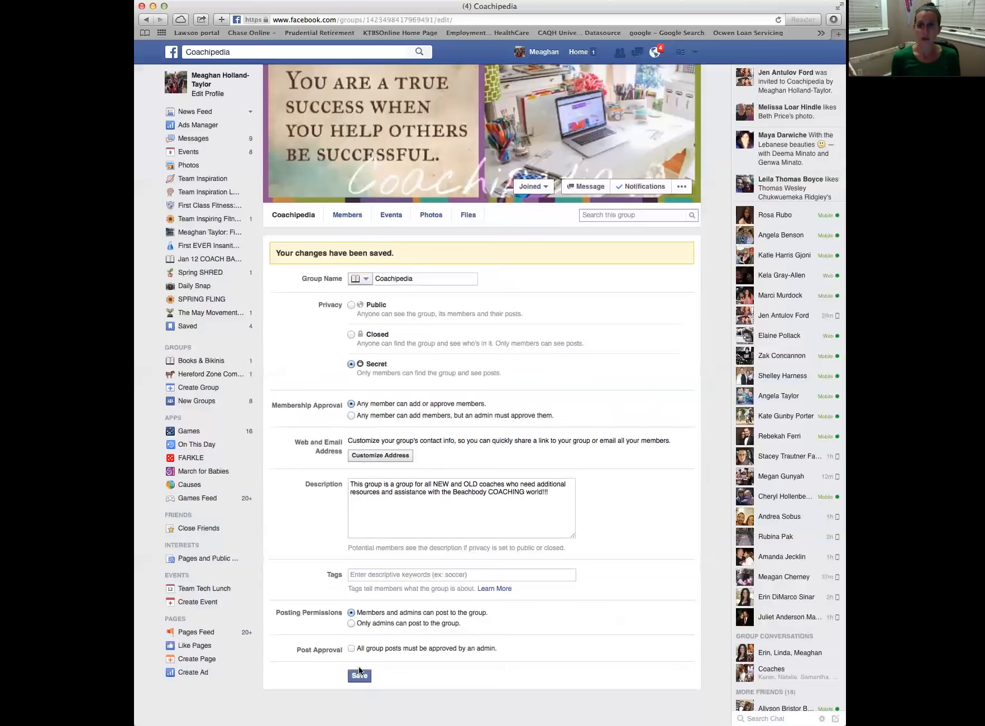
Step: Make the invited second member an admin of the group from the member list
left_click(344, 217)
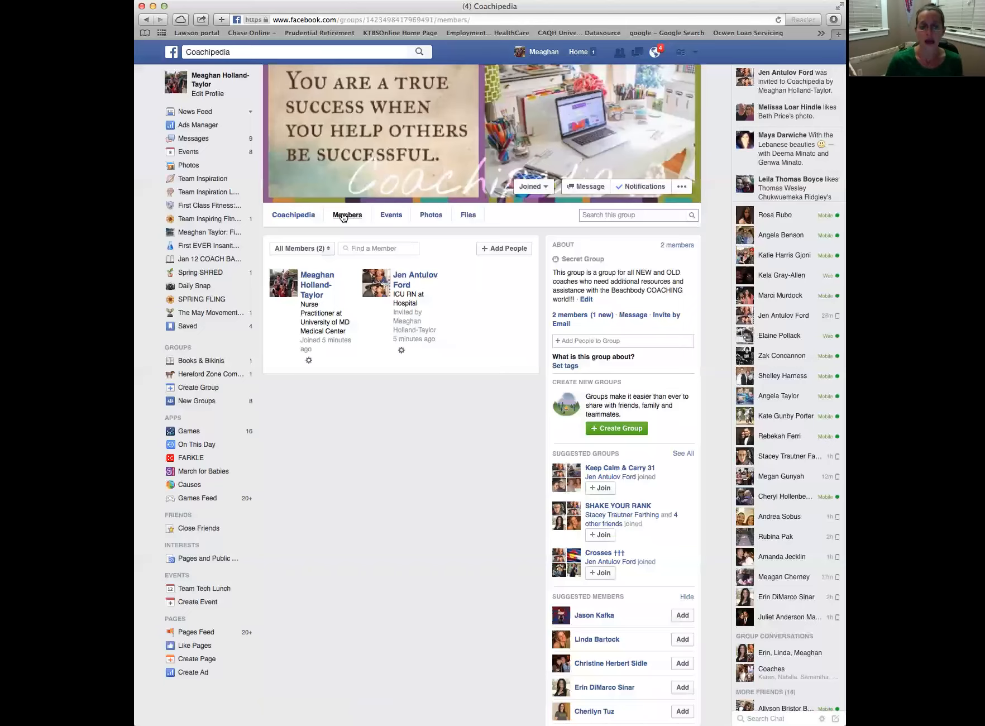
left_click(400, 351)
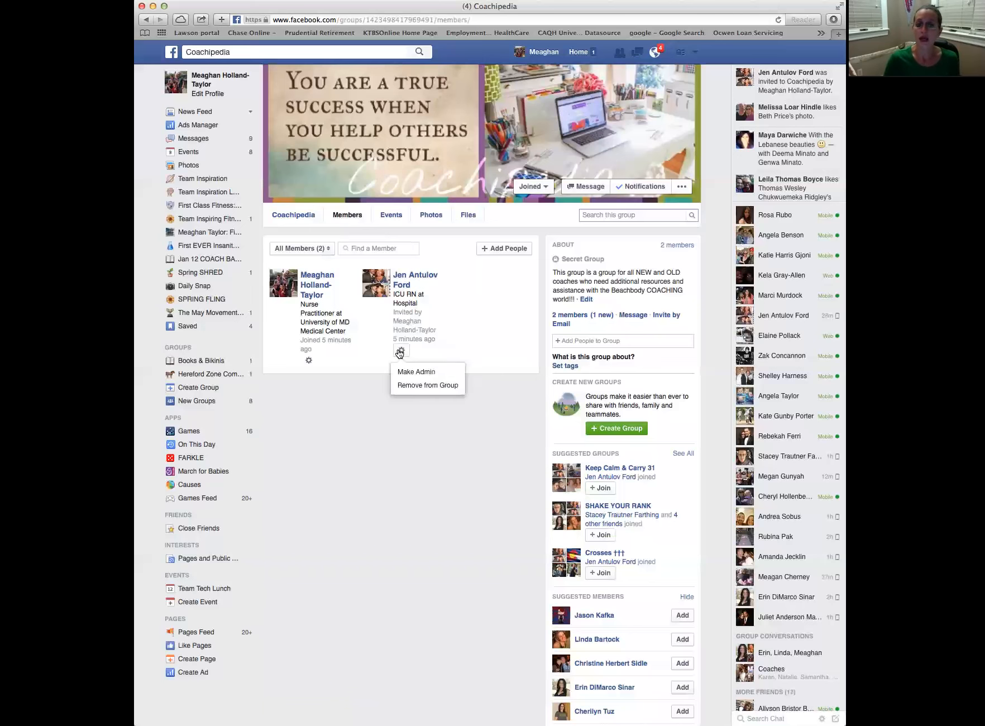
left_click(416, 372)
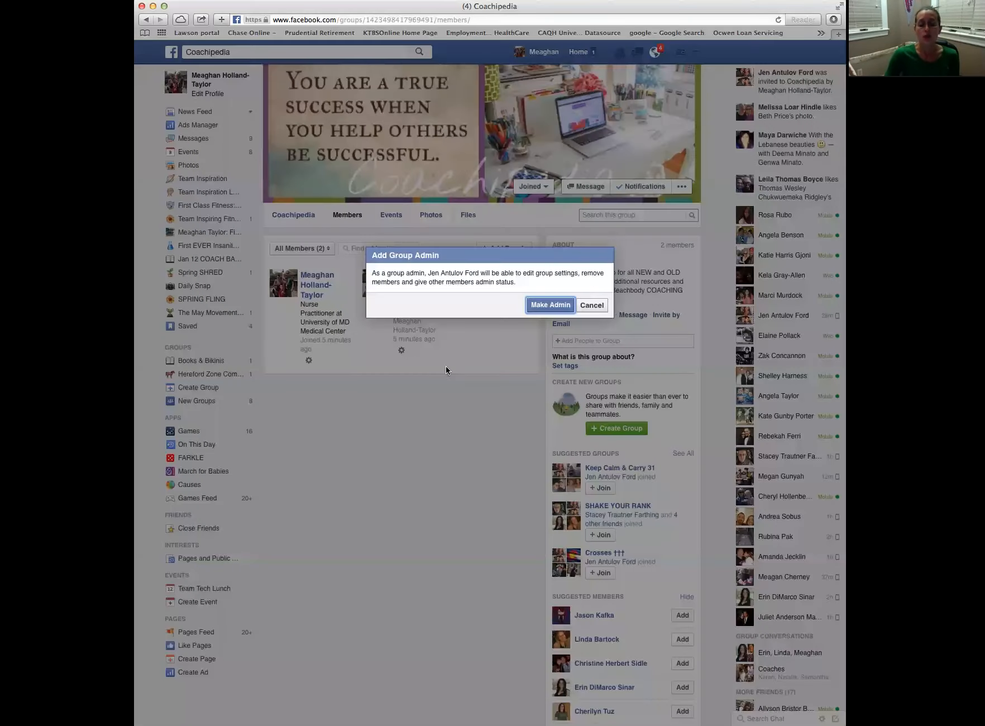
left_click(547, 305)
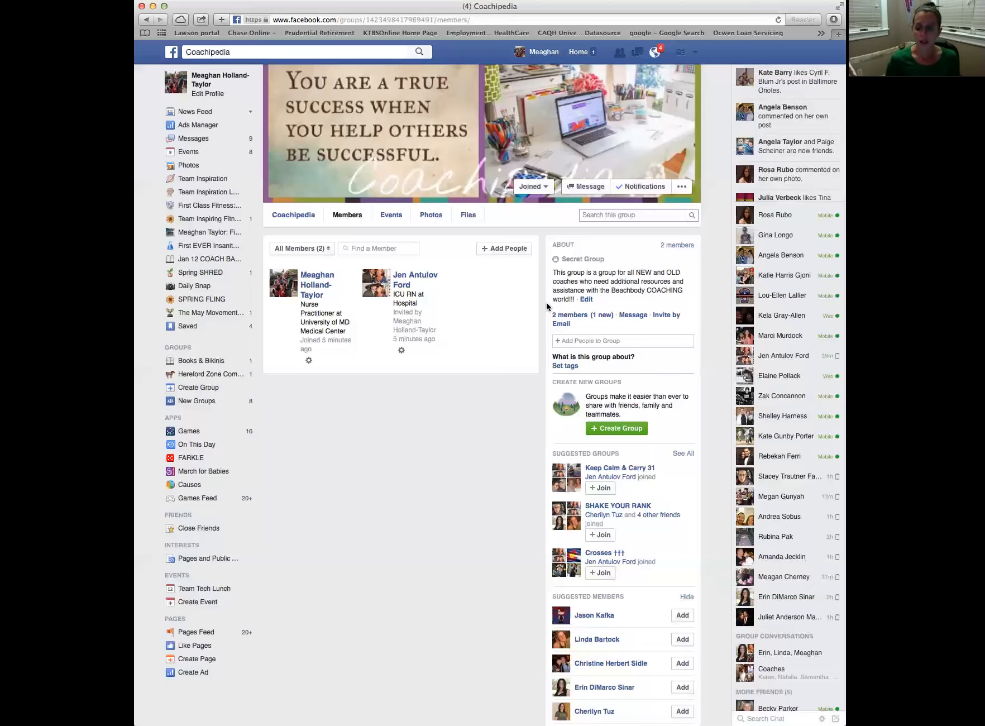
Step: Open the group's management page to check pending posts, and bring up the group's additional options
scroll(644, 401, "down", 1)
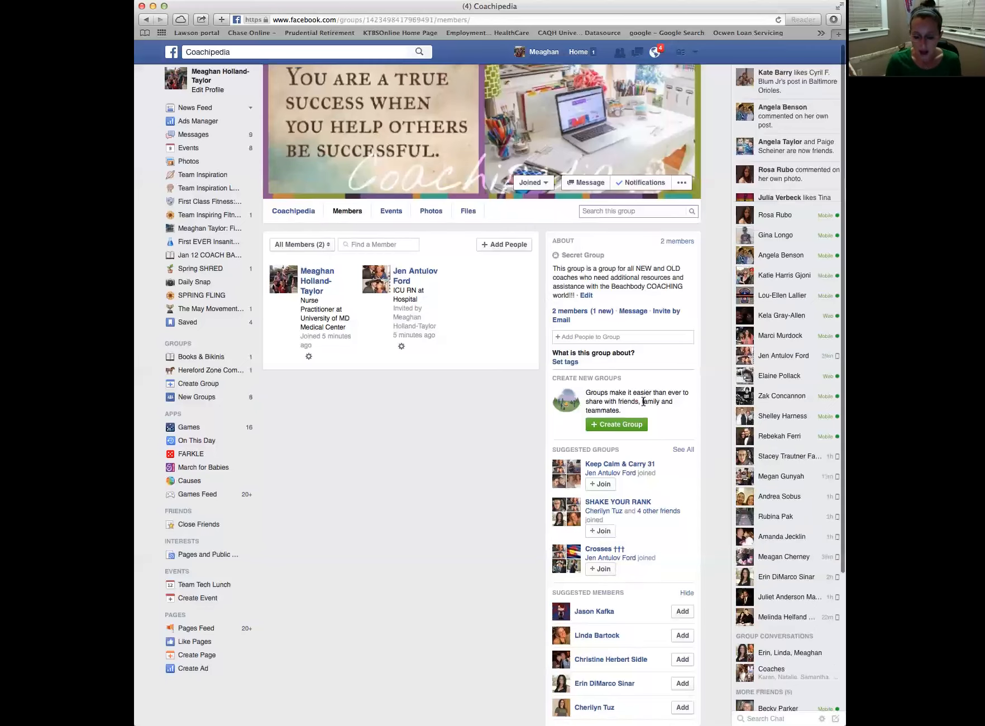
scroll(643, 401, "down", 2)
scroll(645, 404, "up", 3)
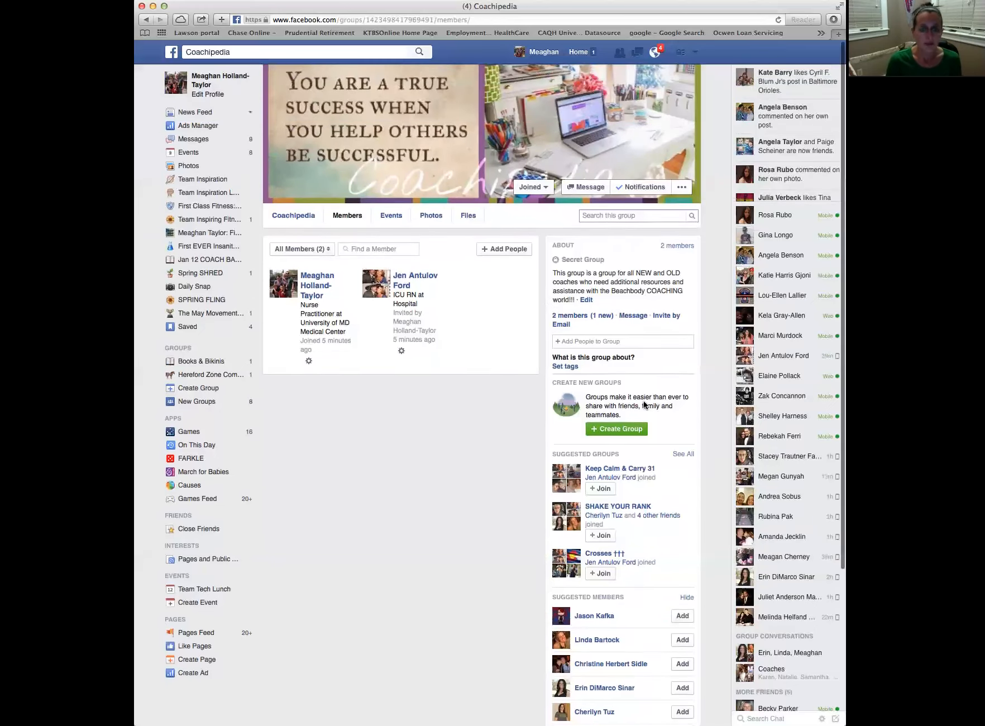
left_click(683, 188)
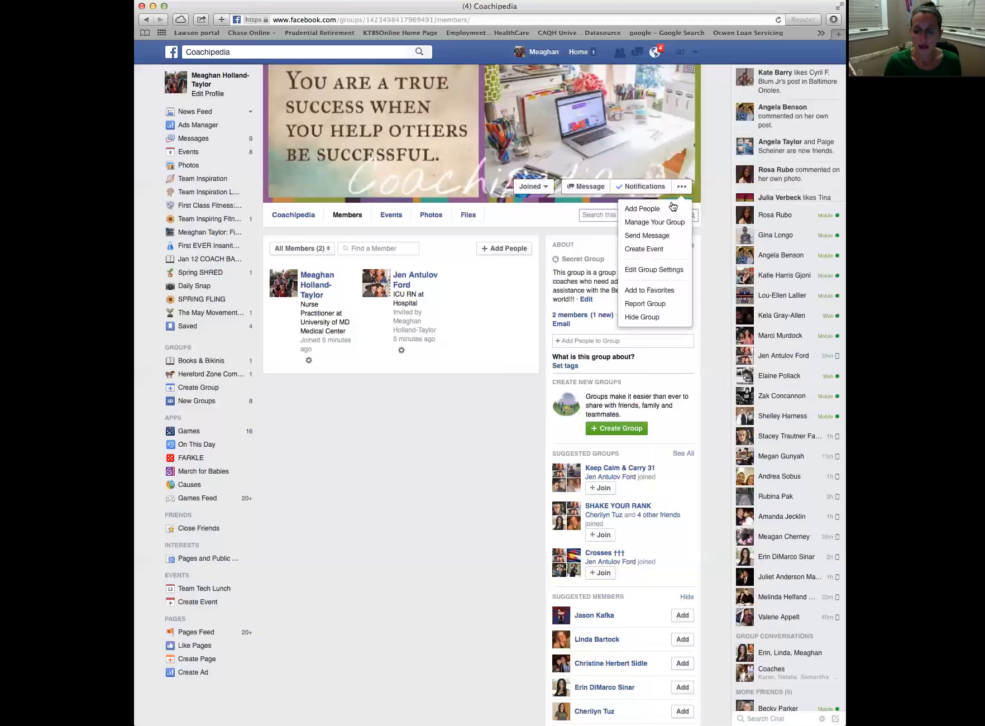
left_click(670, 223)
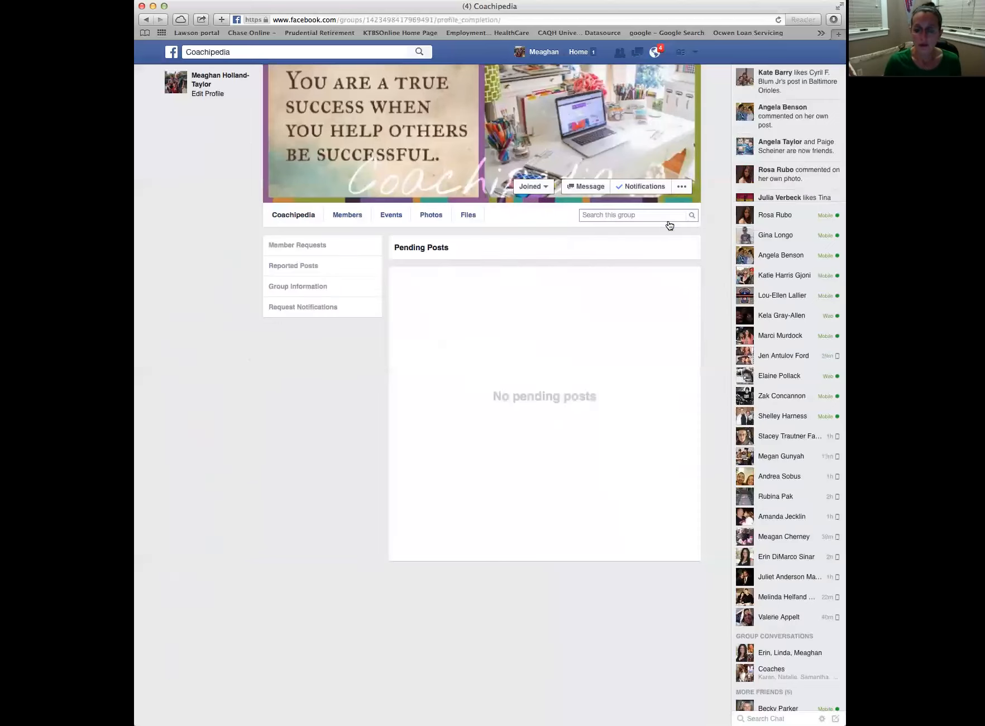
left_click(681, 187)
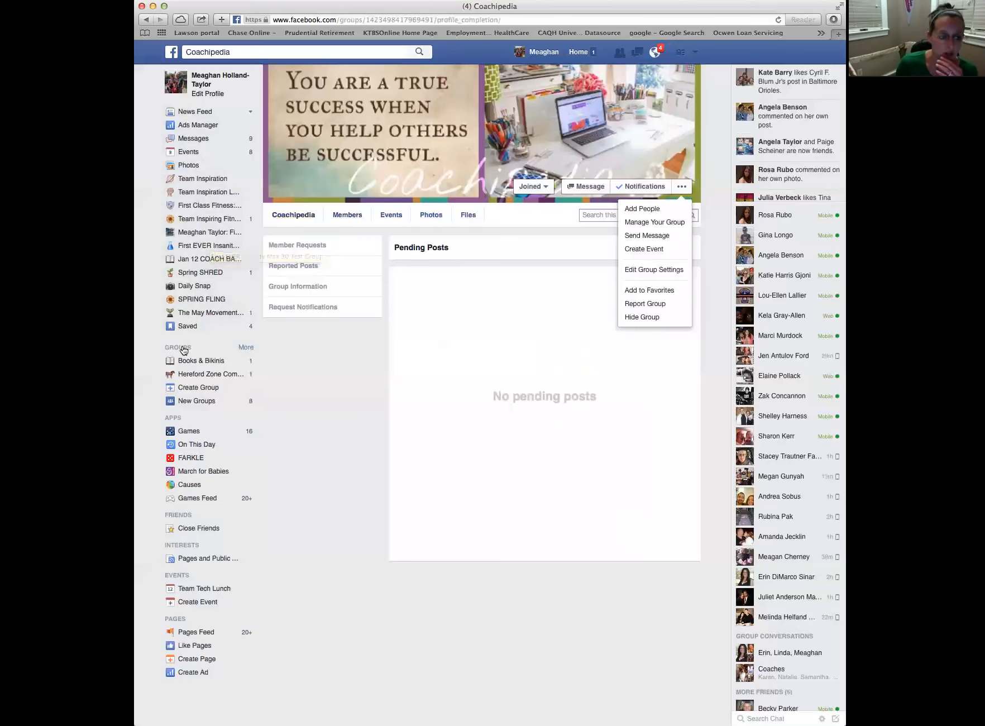
Step: Browse the full list of your groups and add Coachipedia to the favorites
left_click(244, 347)
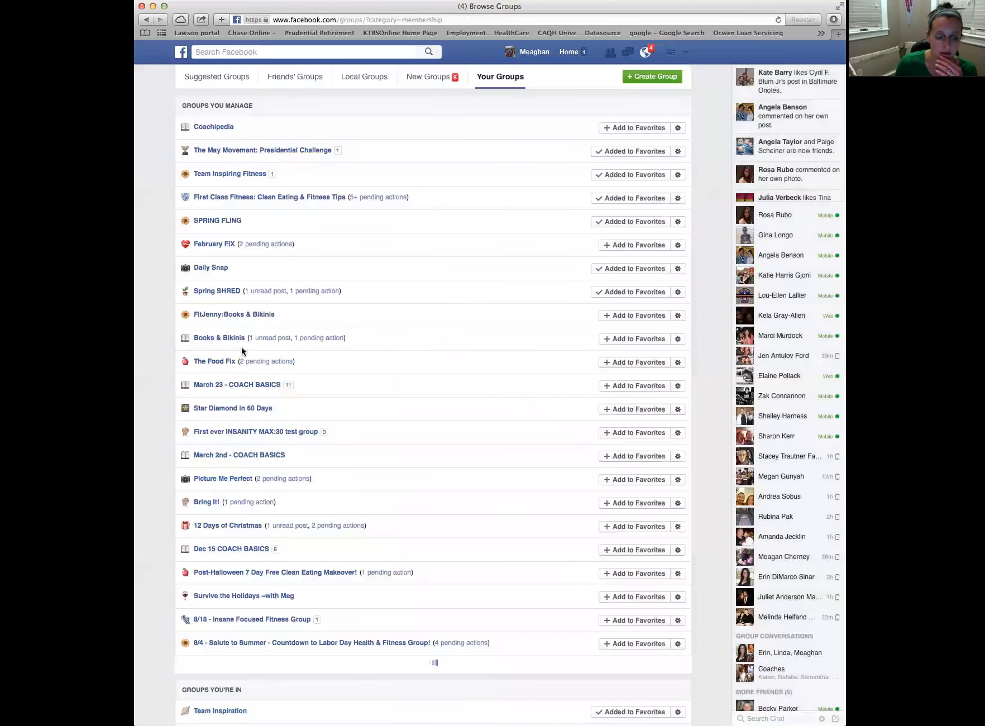
scroll(371, 379, "down", 15)
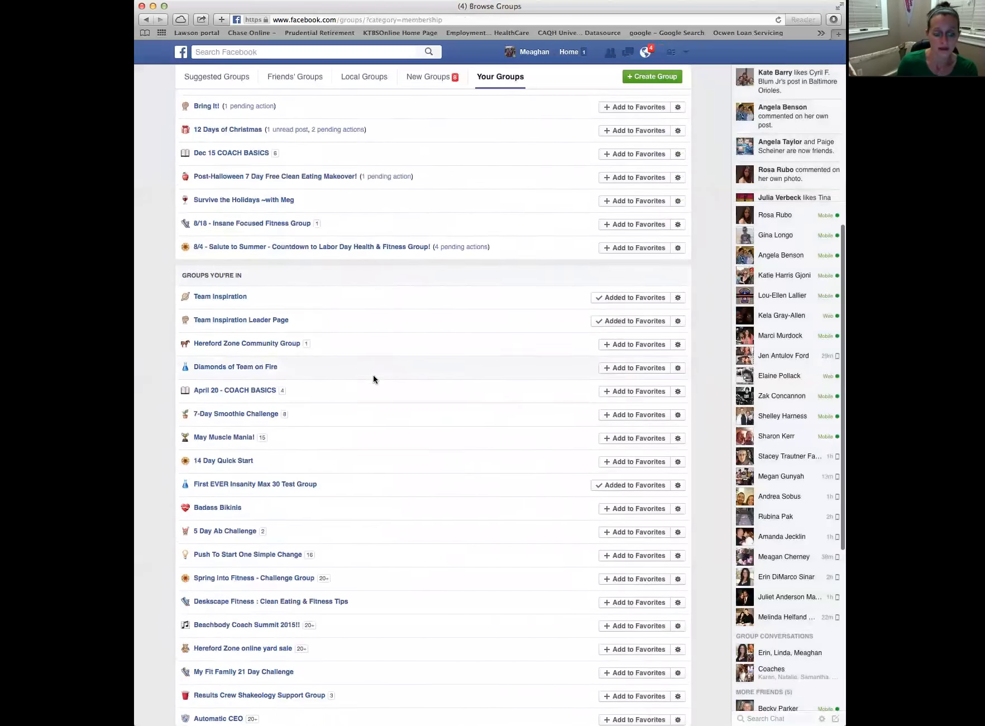
scroll(372, 379, "down", 12)
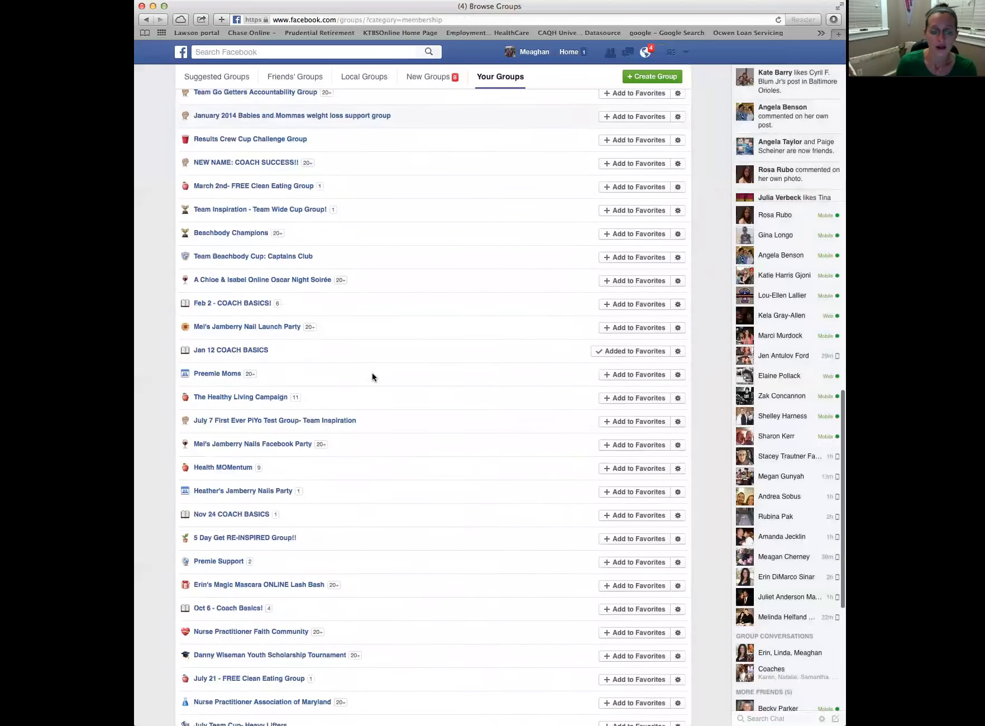
scroll(372, 373, "up", 20)
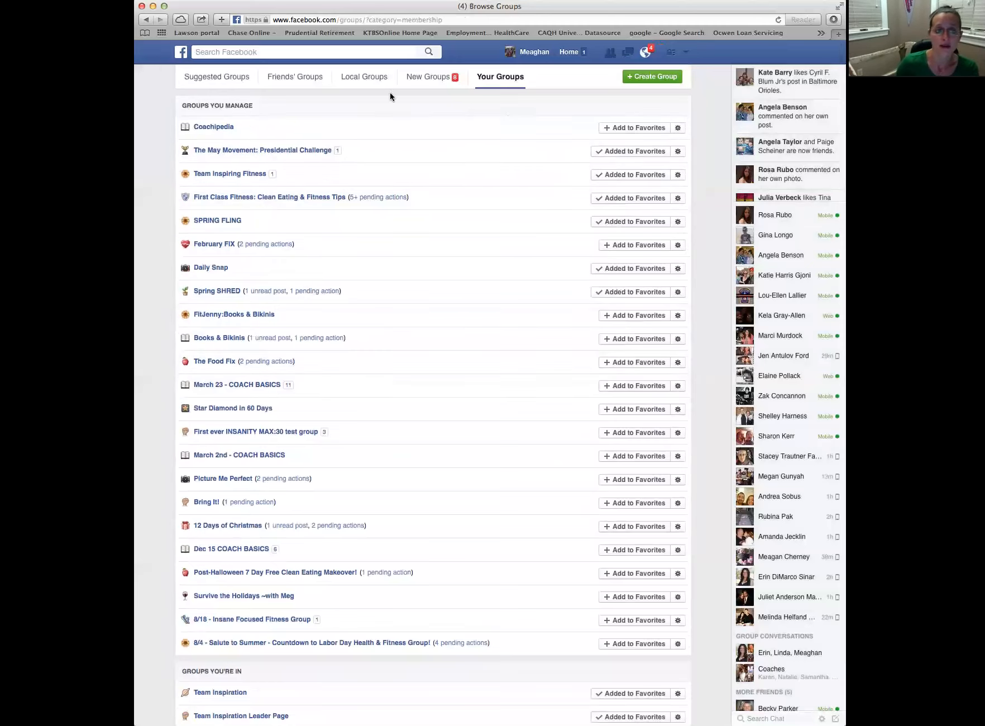
mouse_move(207, 129)
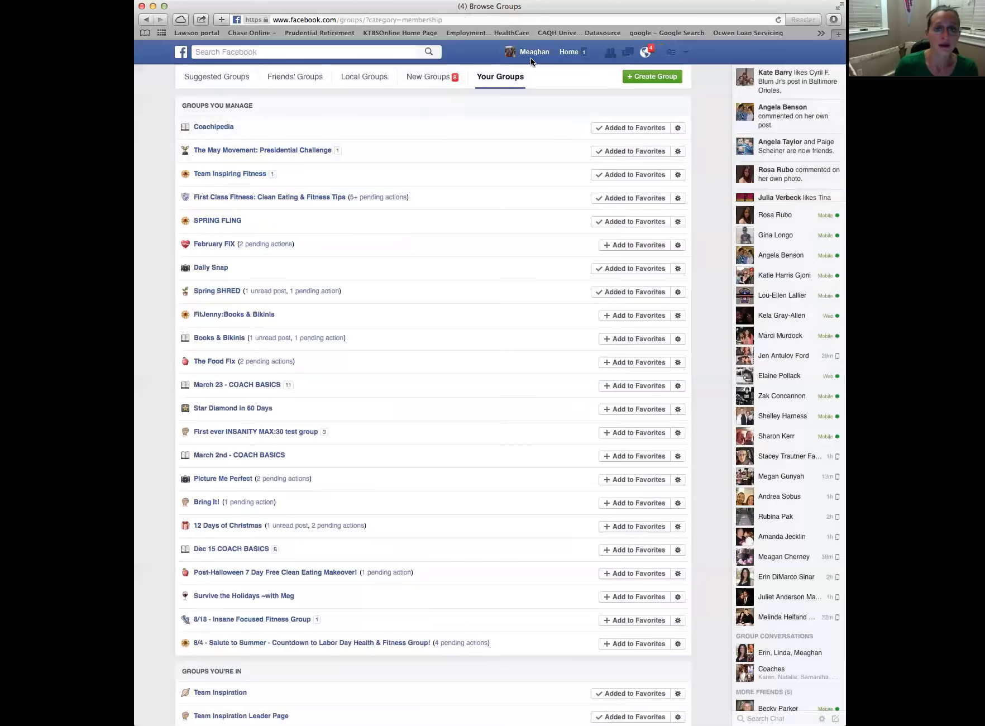
Step: Return to the home news feed, find Coachipedia among the favorites, and open the group
left_click(567, 52)
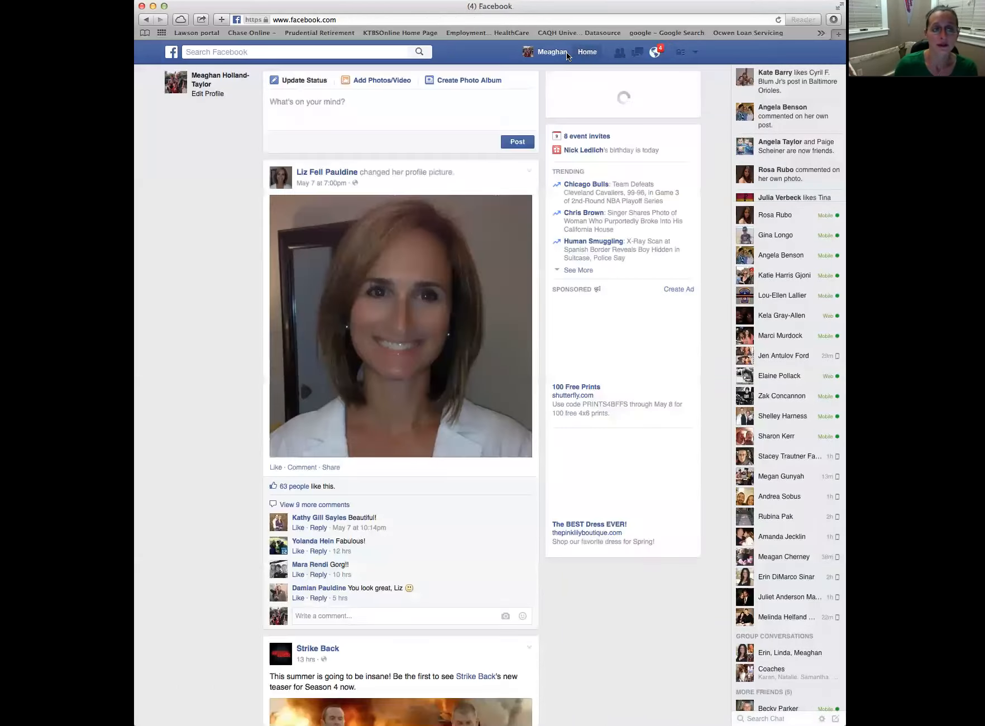
scroll(275, 324, "down", 3)
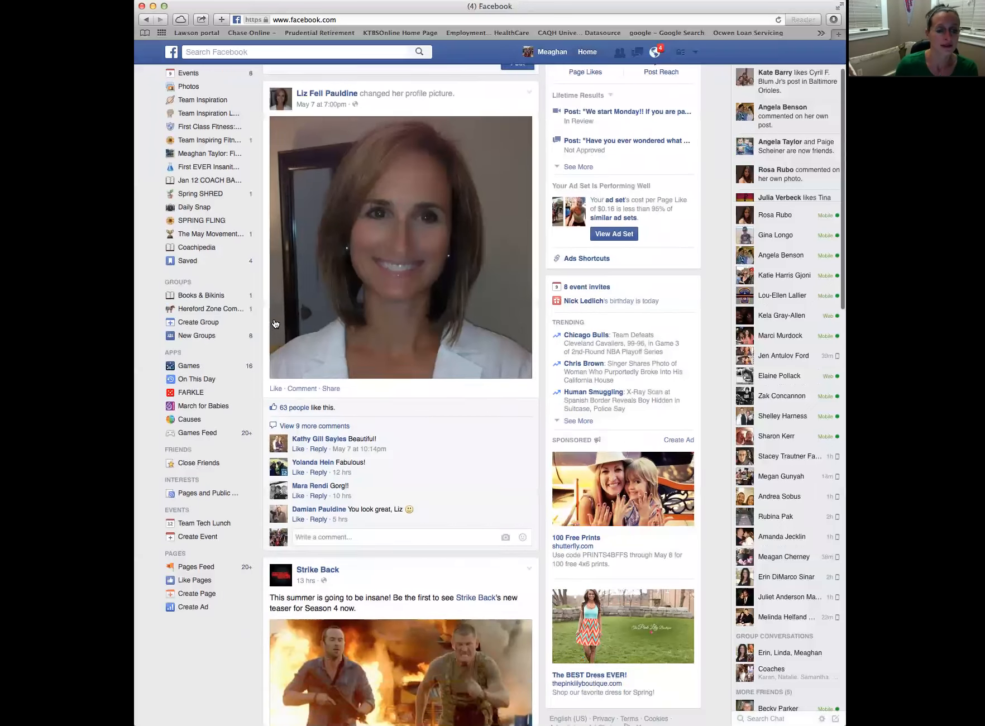
scroll(275, 324, "down", 4)
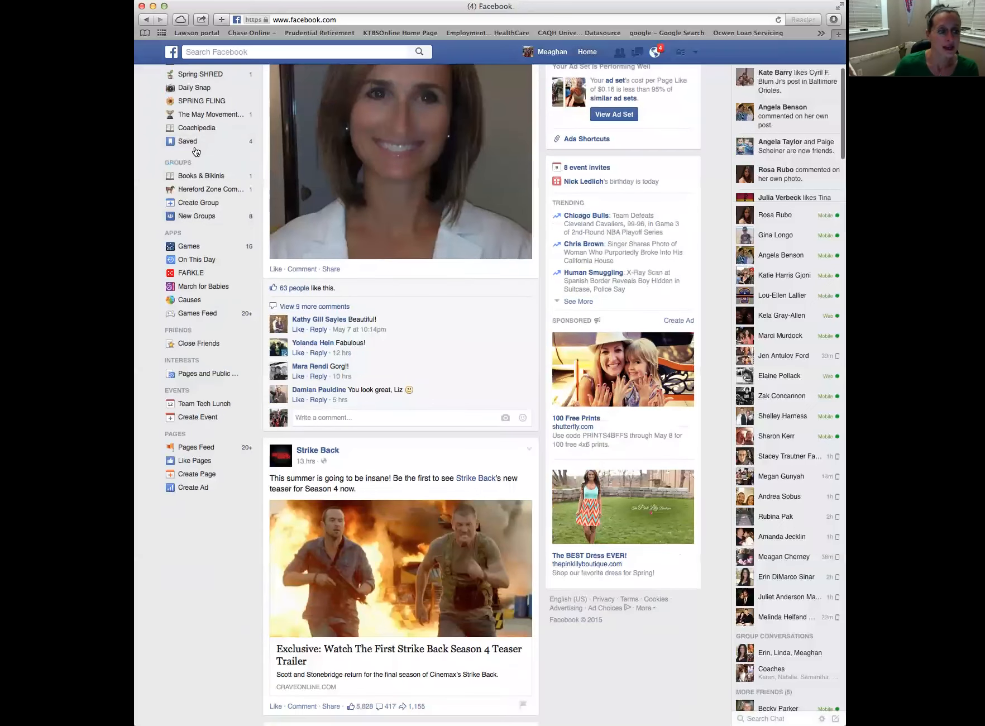
scroll(201, 146, "up", 5)
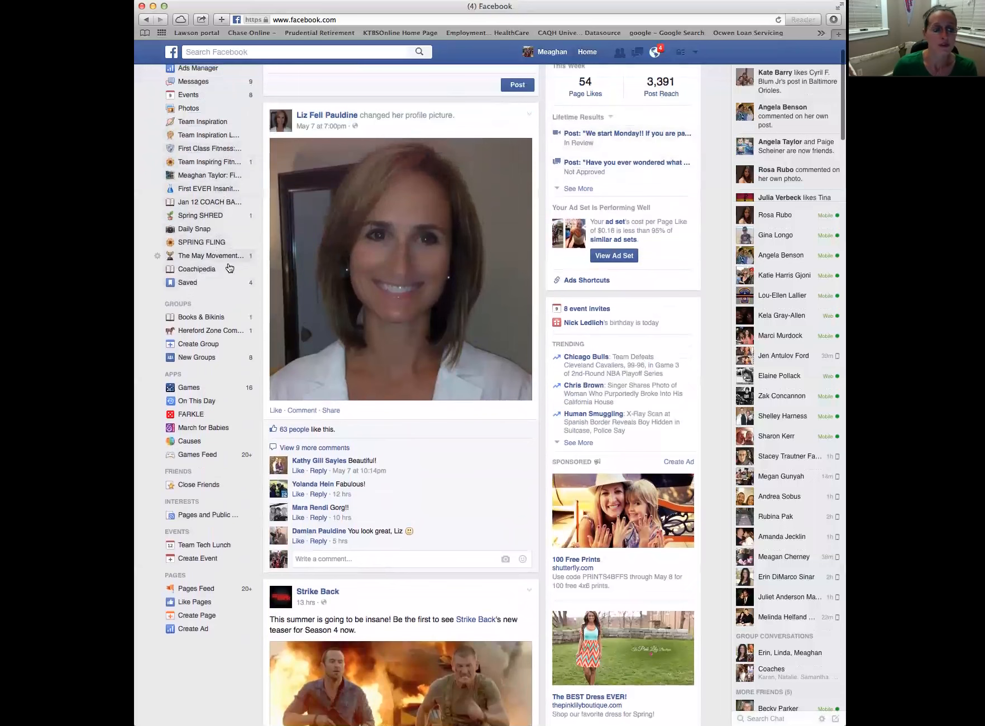
left_click(197, 269)
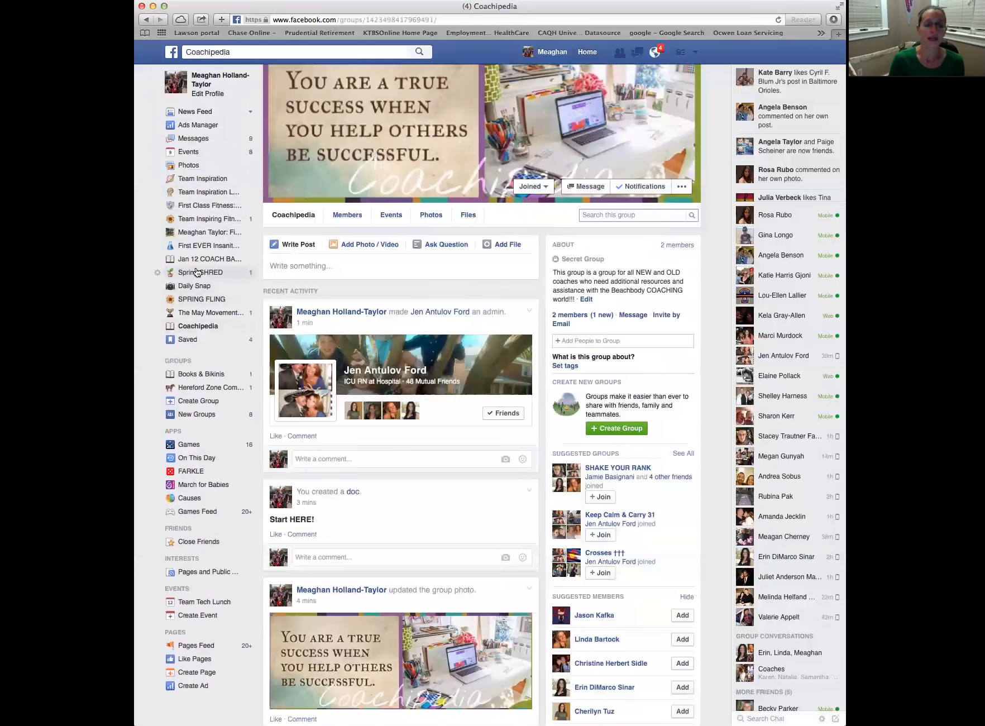